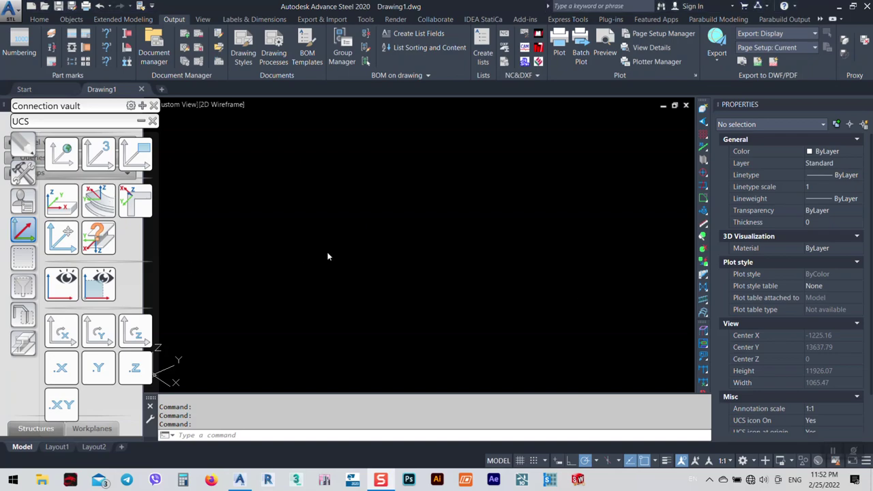
Create a rolled I-section beam 1000 mm long in the empty model.
left_click(39, 19)
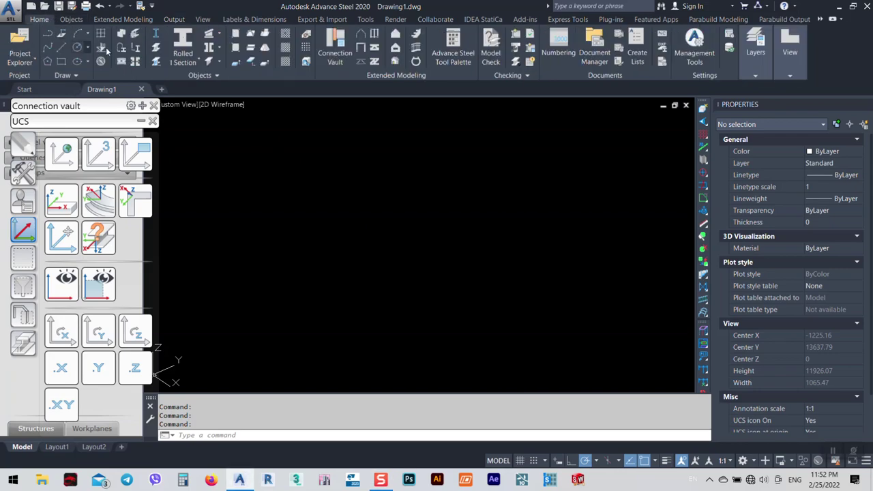
left_click(183, 41)
left_click(256, 346)
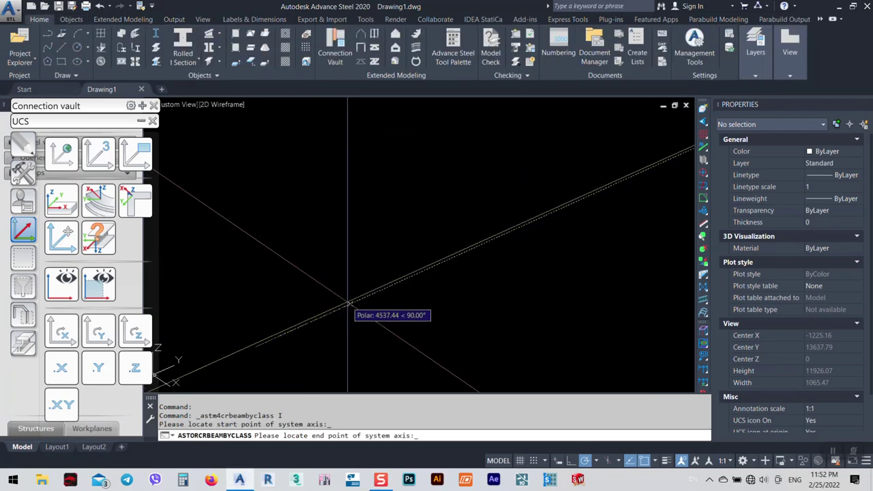
type("1000")
key("Return")
key("Return")
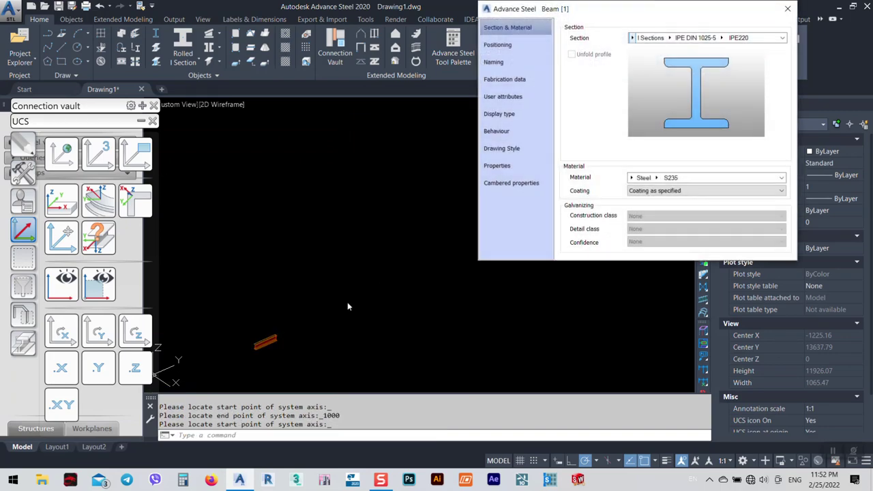
Set the beam's section to IPE400 under IPE DIN 1025-5 and close its settings.
left_click(721, 38)
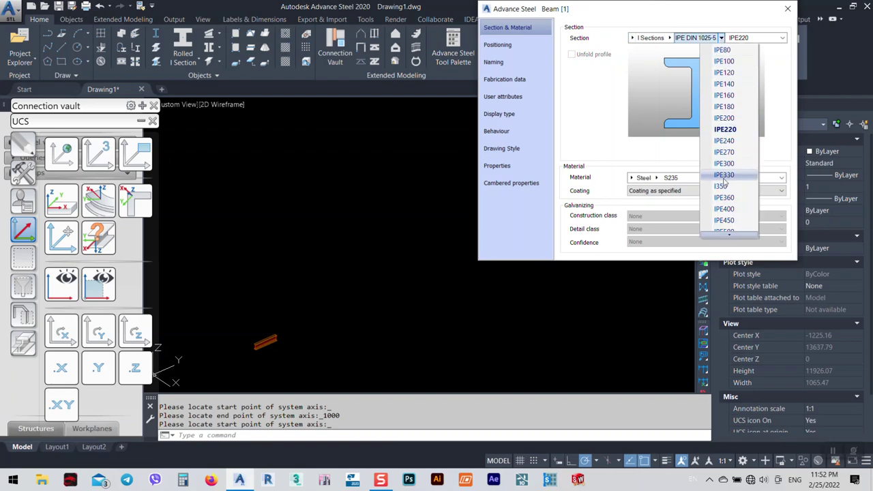
left_click(725, 210)
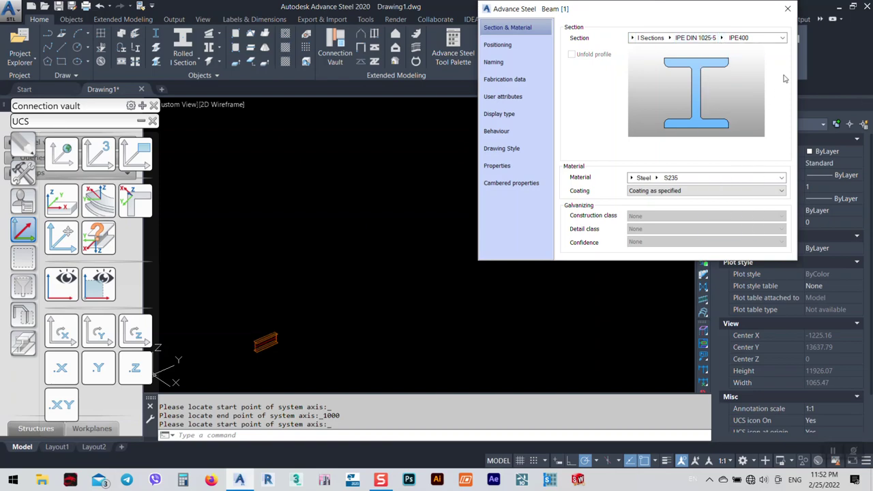
left_click(788, 8)
Check the beam's listed properties, including its length, weight and exact weight.
middle_click_drag(286, 355, 338, 312)
scroll(334, 297, "up", 7)
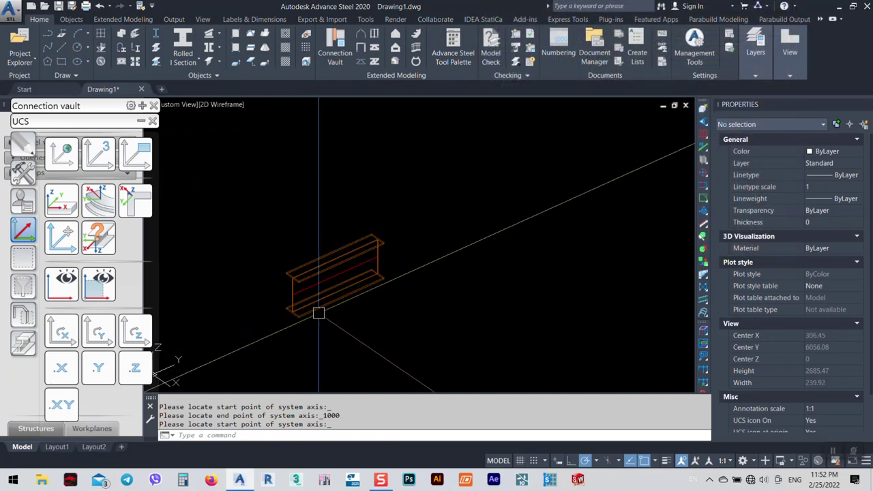
left_click(327, 302)
double_click(327, 302)
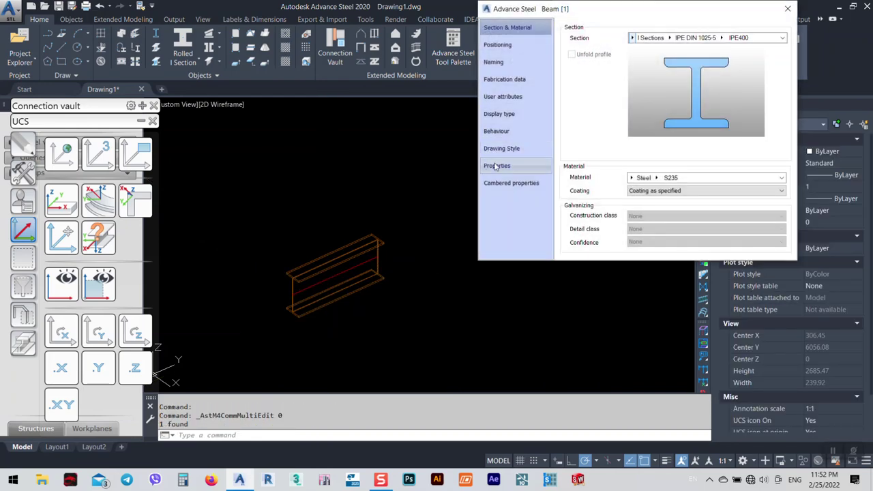
left_click(511, 171)
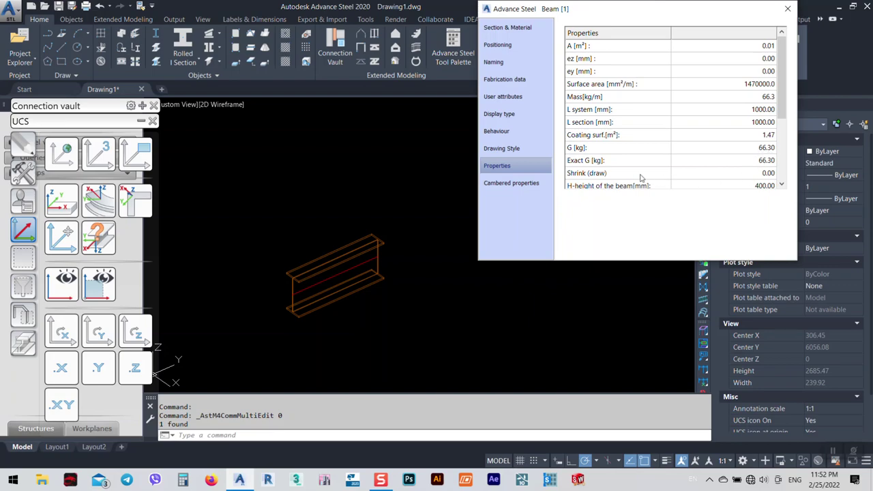
left_click(788, 8)
Copy the IPE400 beam once along the X direction to place a second parallel beam.
scroll(330, 261, "down", 3)
left_click(331, 262)
scroll(312, 261, "up", 2)
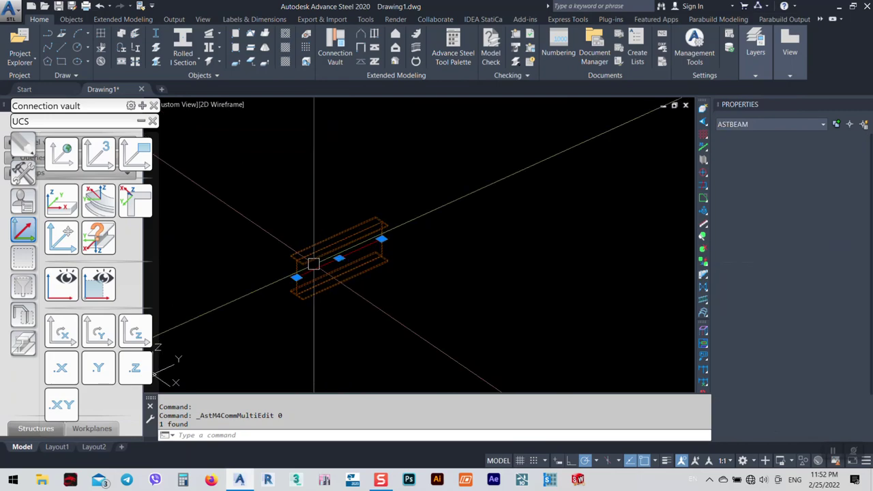
middle_click_drag(355, 346, 359, 277)
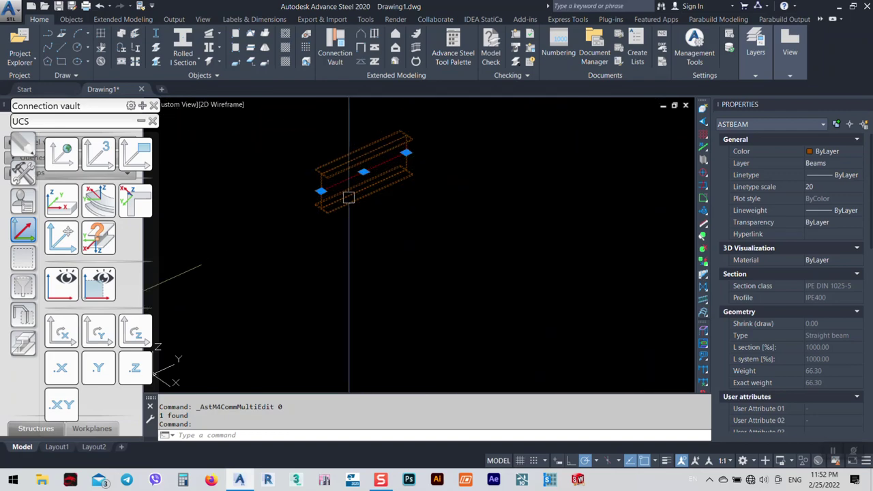
type("c")
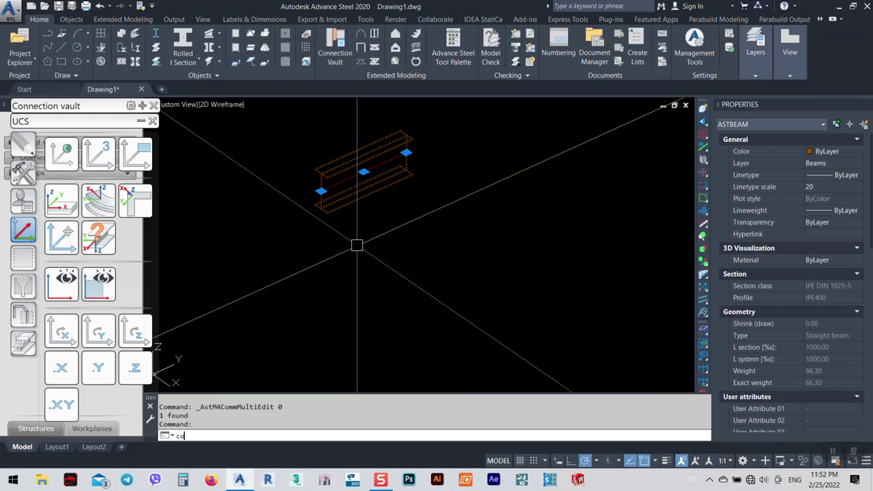
type("o")
key("Return")
left_click(344, 254)
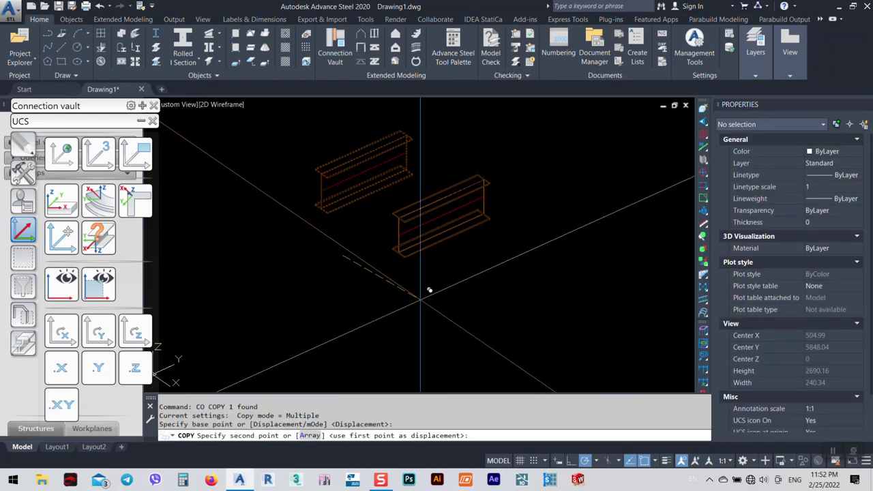
left_click(443, 309)
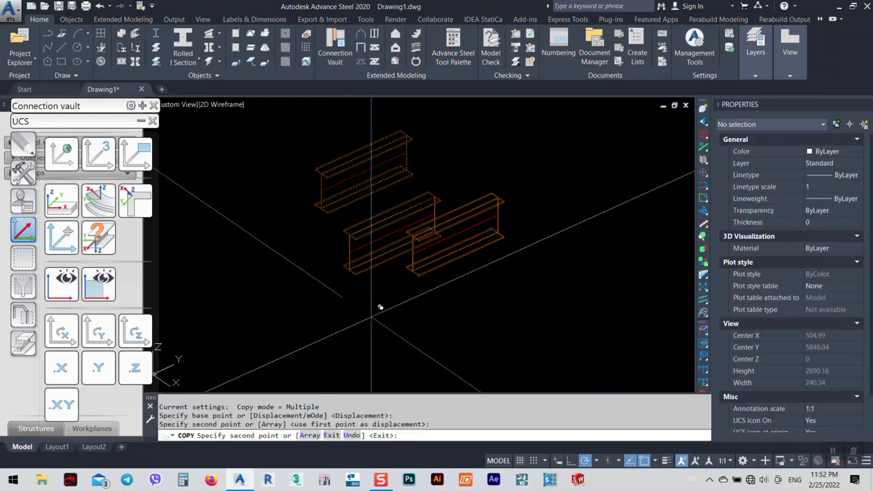
key("Escape")
Change the viewport's visual style from 2D Wireframe to Conceptual.
middle_click_drag(400, 250, 218, 107, "shift")
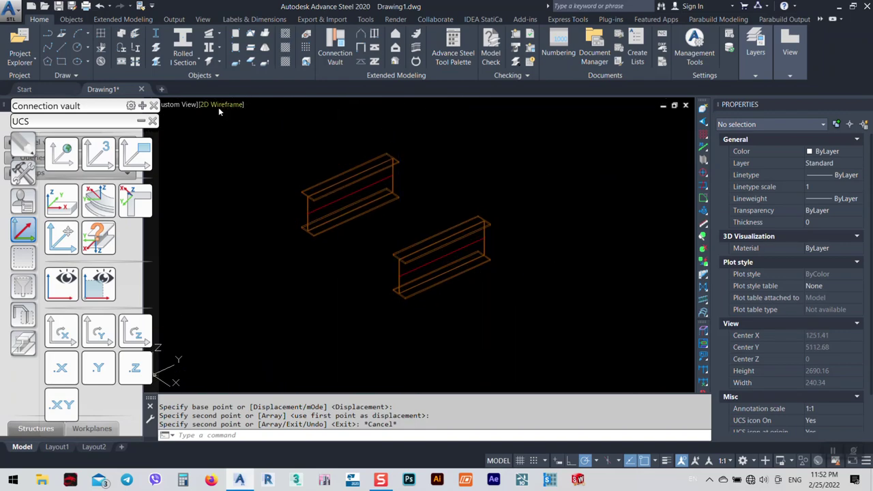
left_click(218, 107)
left_click(235, 140)
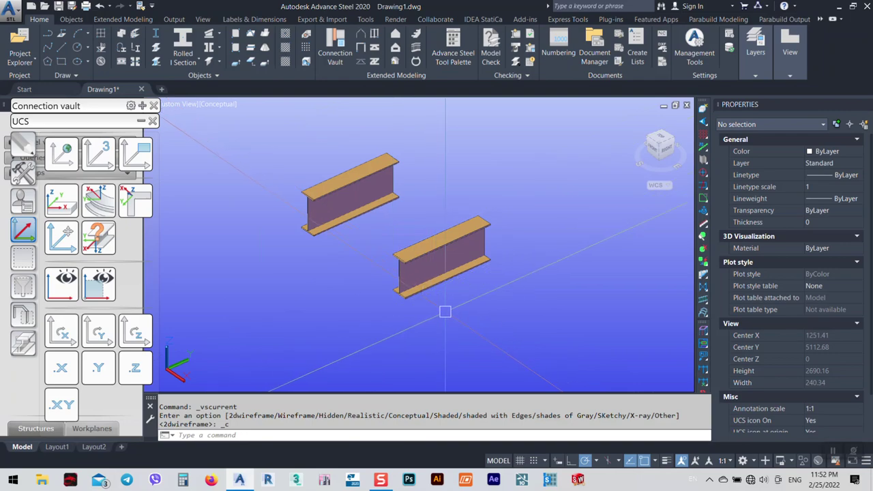
middle_click_drag(409, 319, 398, 230, "shift")
middle_click_drag(423, 347, 389, 374, "shift")
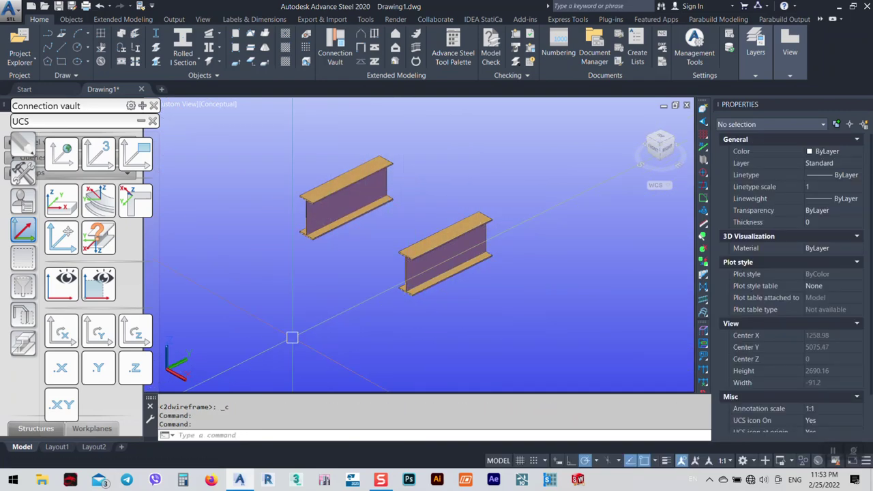
Add an edge processing feature to the top flange's end edge on the copied beam.
left_click(21, 339)
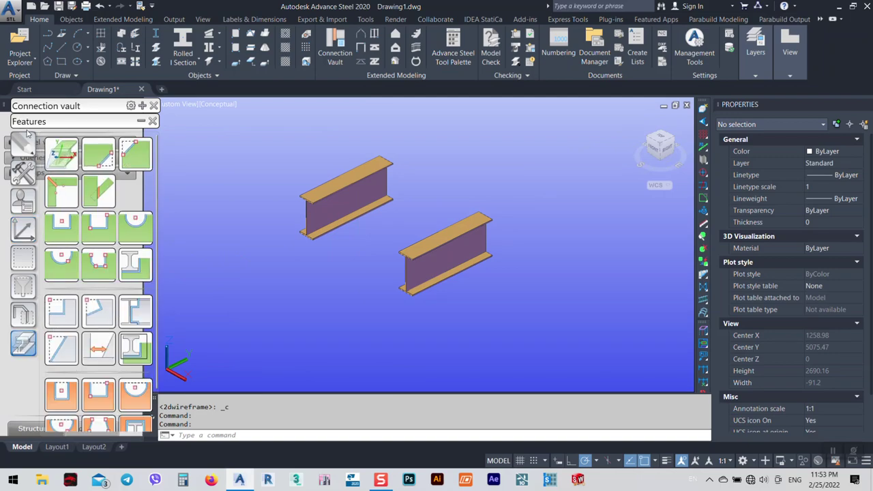
left_click(100, 156)
scroll(402, 262, "up", 10)
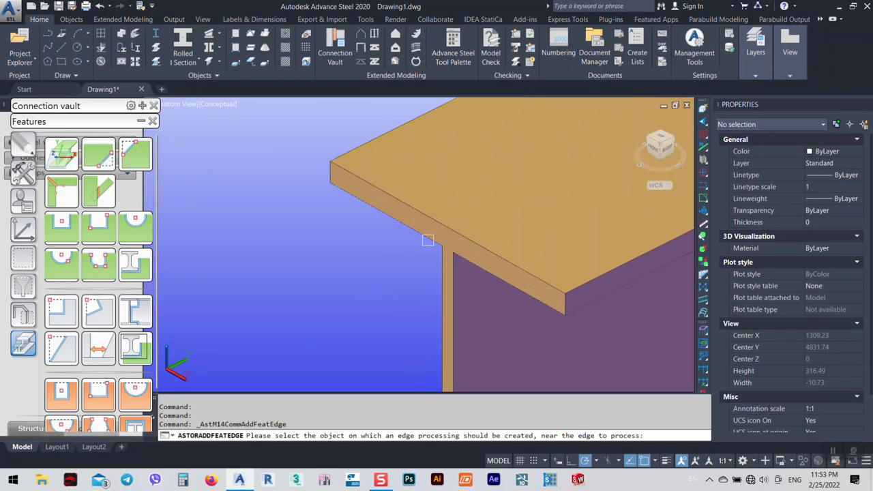
left_click(431, 219)
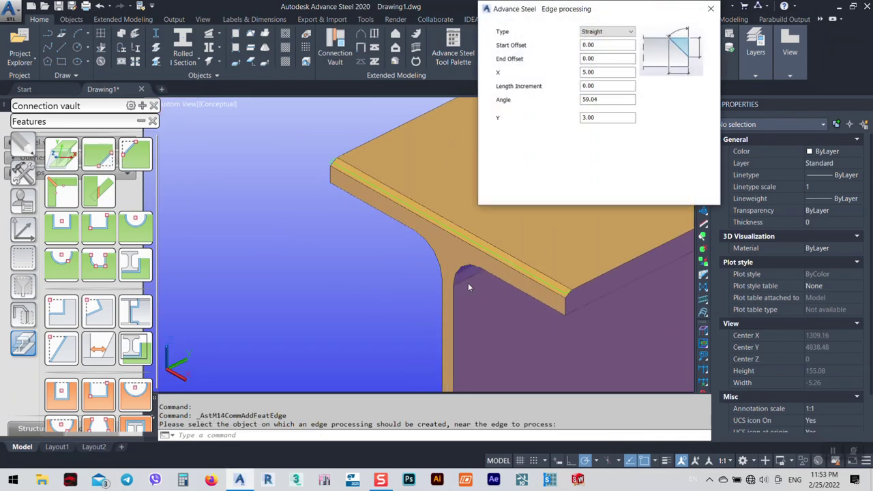
Set the straight edge processing to X 1000 and Y 400 to cut the copied beam diagonally.
double_click(615, 73)
key("Return")
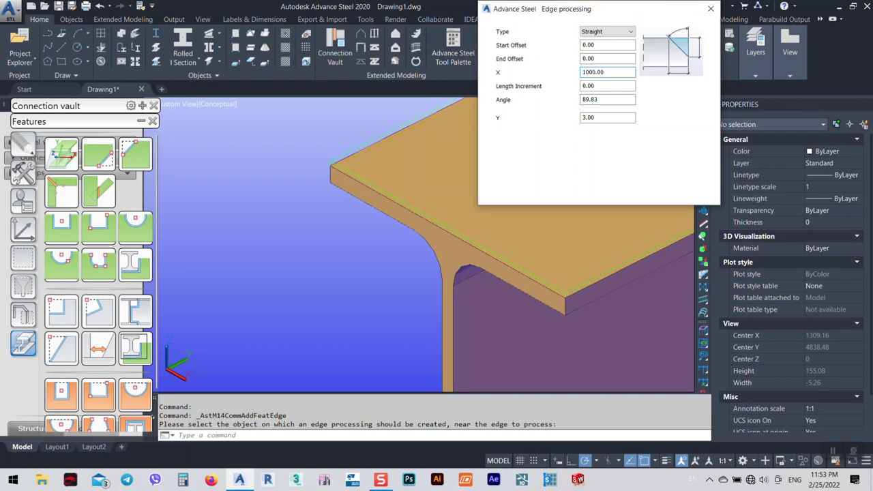
scroll(433, 216, "down", 1)
double_click(628, 118)
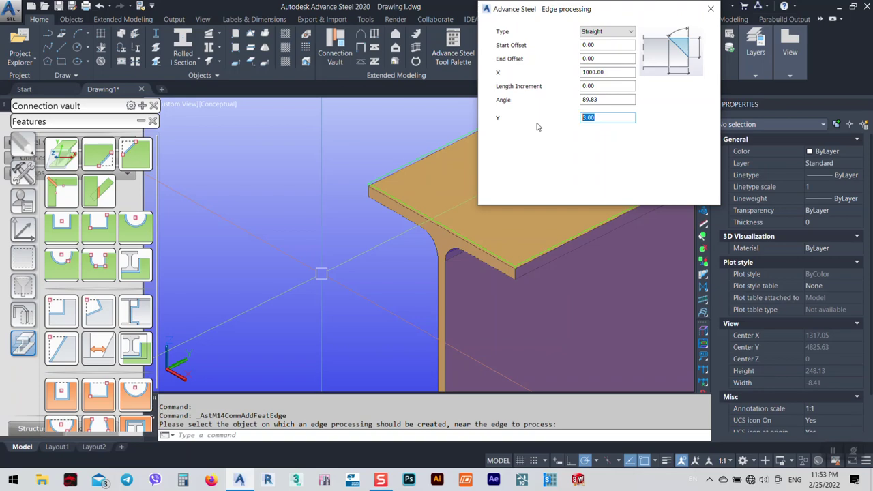
type("400")
key("Return")
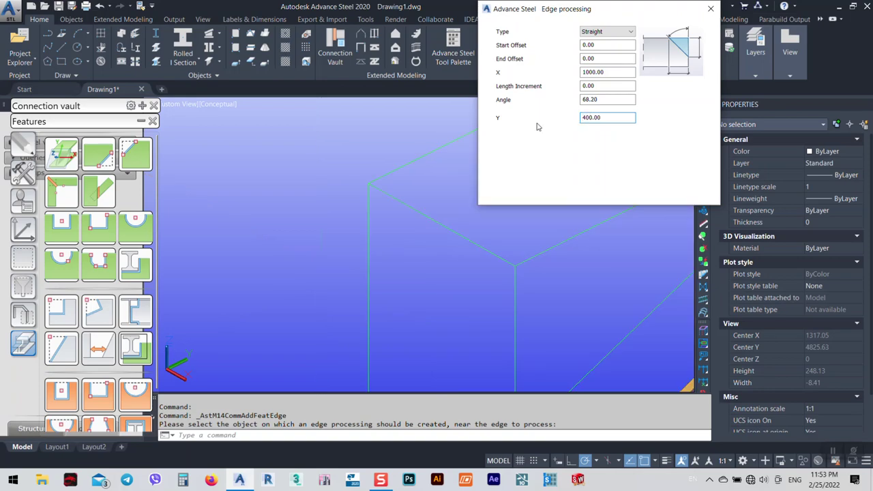
scroll(291, 248, "down", 3)
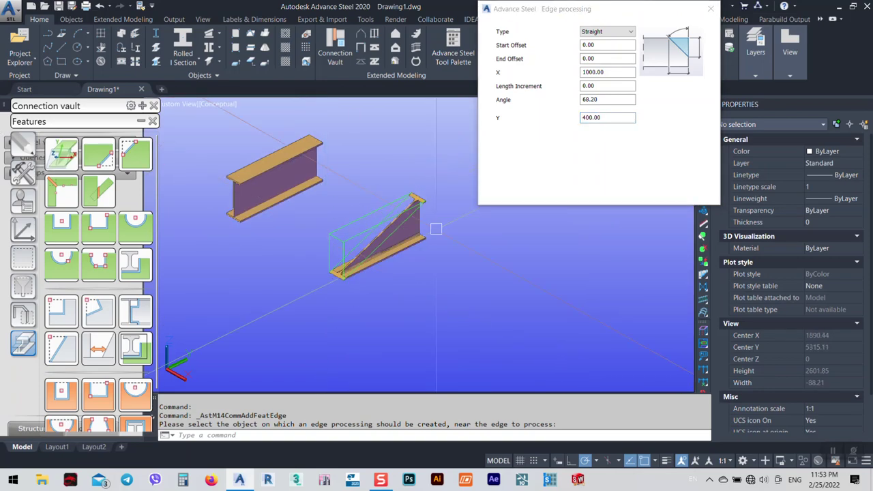
mouse_move(717, 53)
scroll(423, 194, "up", 4)
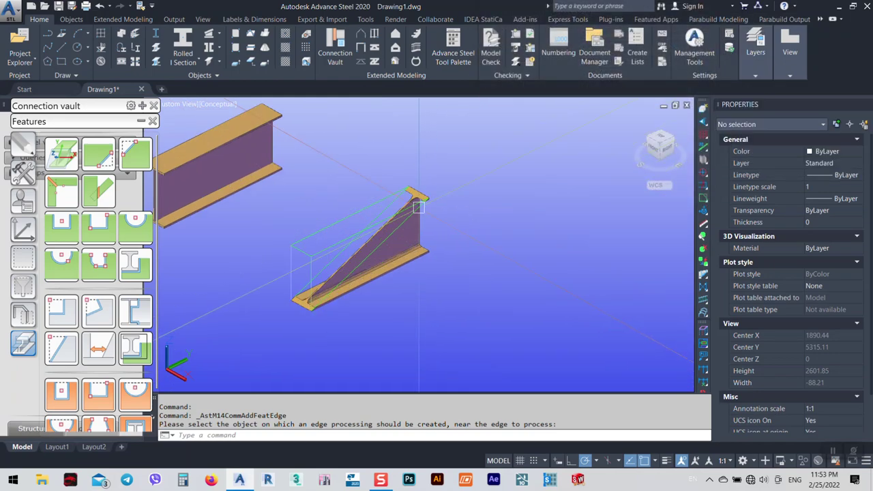
middle_click_drag(267, 391, 413, 370)
key("Escape")
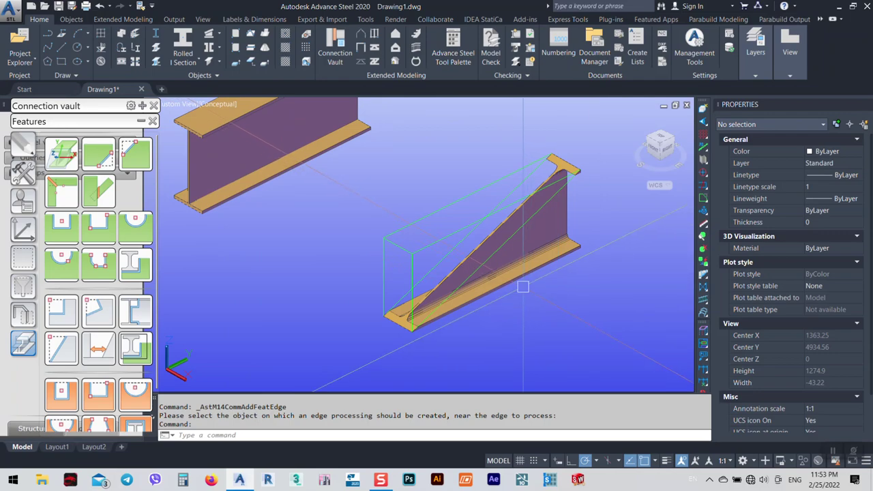
Check the cut beam's weight properties and change its display type to hide the cut feature's outline.
double_click(516, 278)
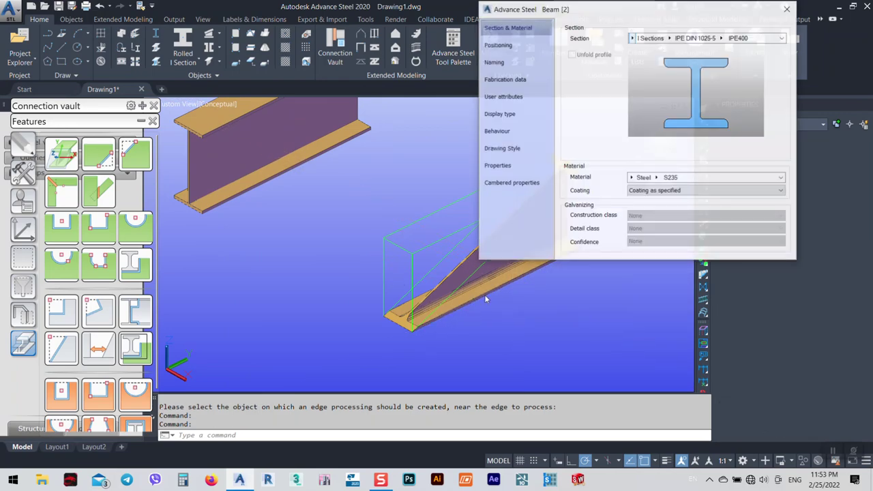
left_click(504, 166)
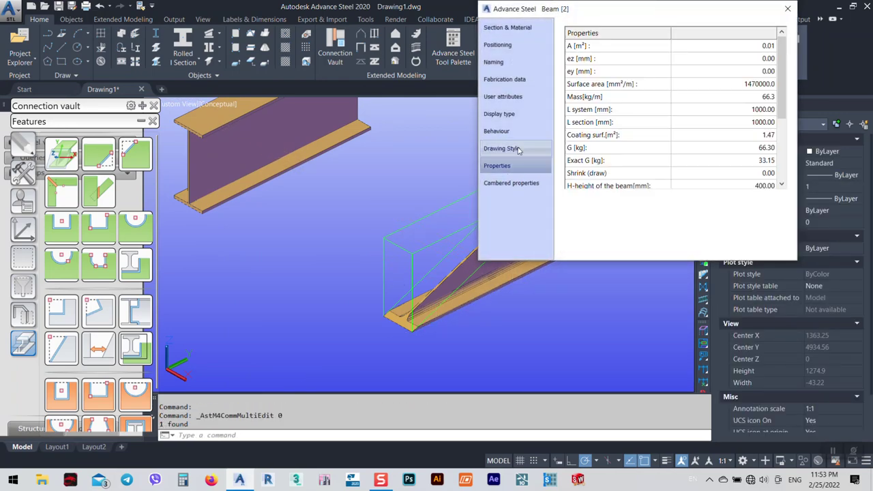
left_click(499, 114)
left_click(582, 67)
left_click(788, 9)
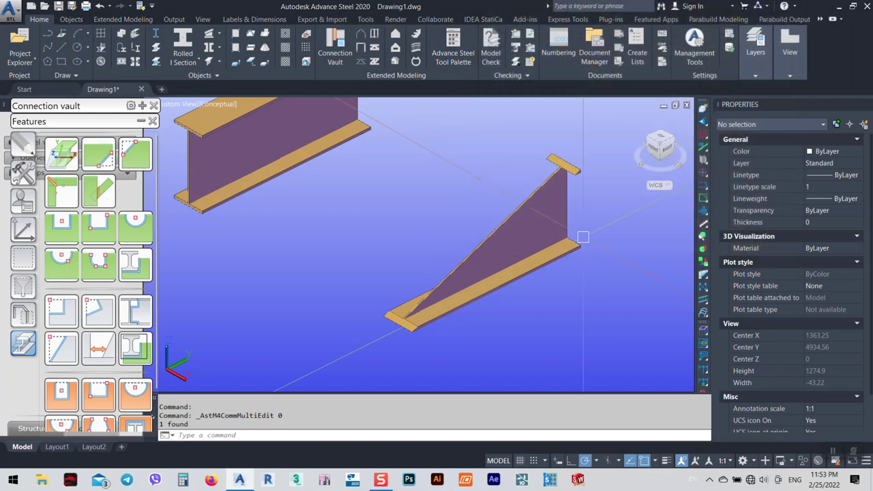
Number both beams with single parts starting at 1000 and assembly processing enabled, starting at 1.
middle_click_drag(530, 285, 450, 218, "shift")
scroll(449, 306, "down", 3)
left_click(565, 328)
left_click(308, 161)
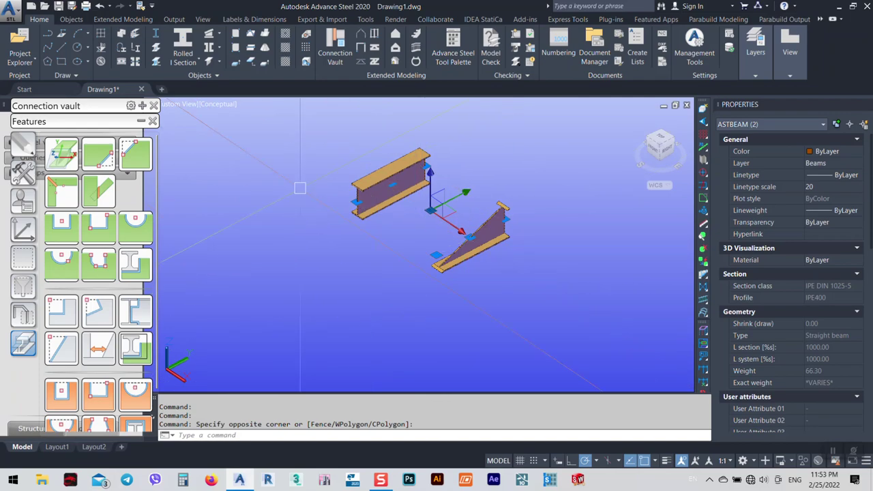
left_click(174, 19)
left_click(21, 47)
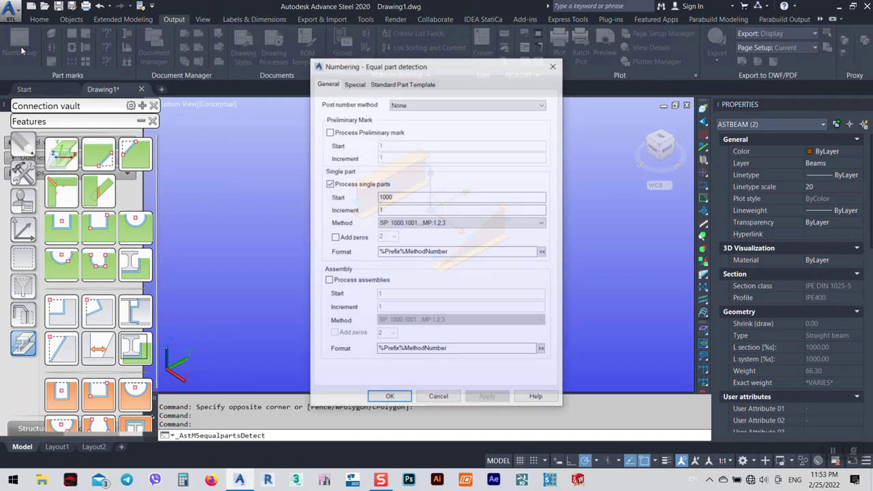
left_click(330, 280)
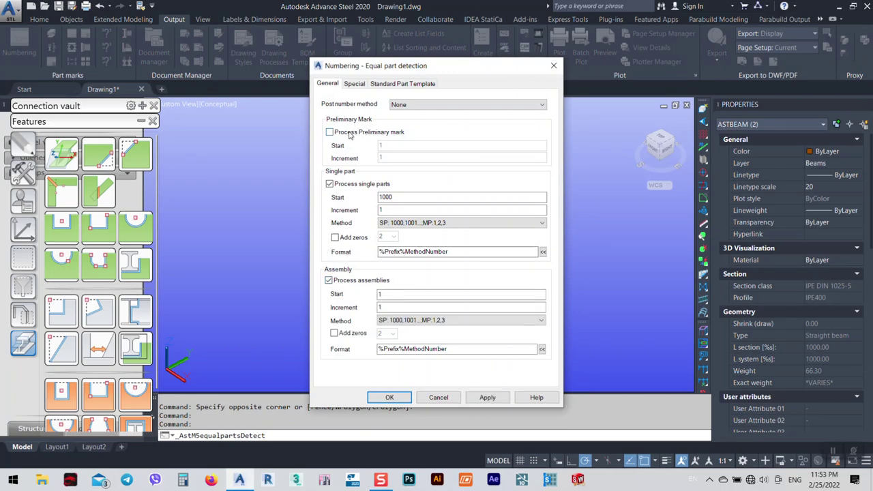
left_click(382, 400)
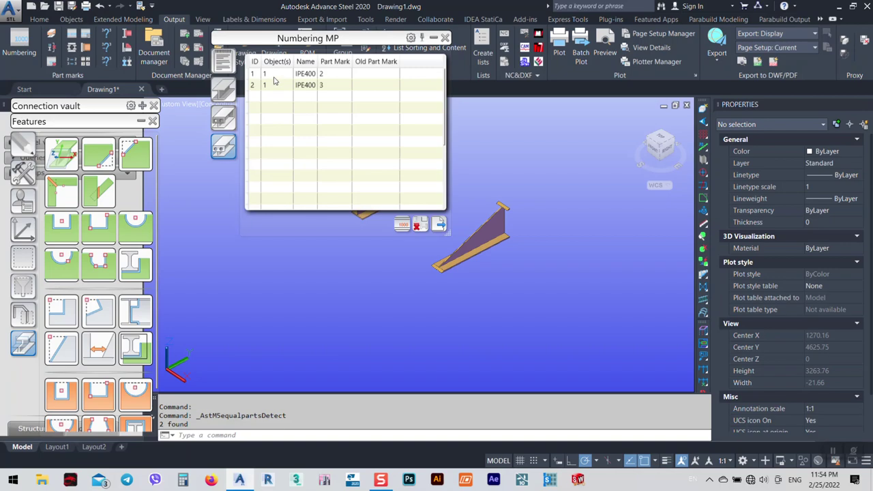
Highlight each numbered IPE400 main part in the model from the numbering results, and close the results.
left_click(275, 75)
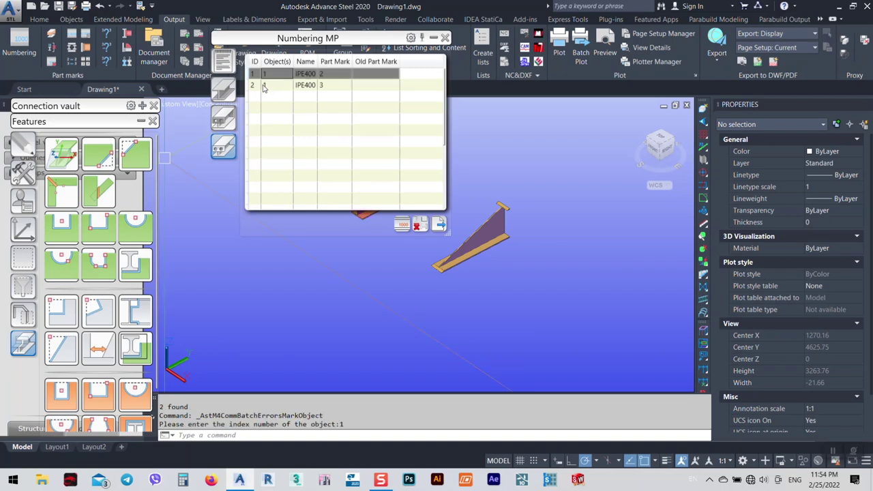
left_click(265, 85)
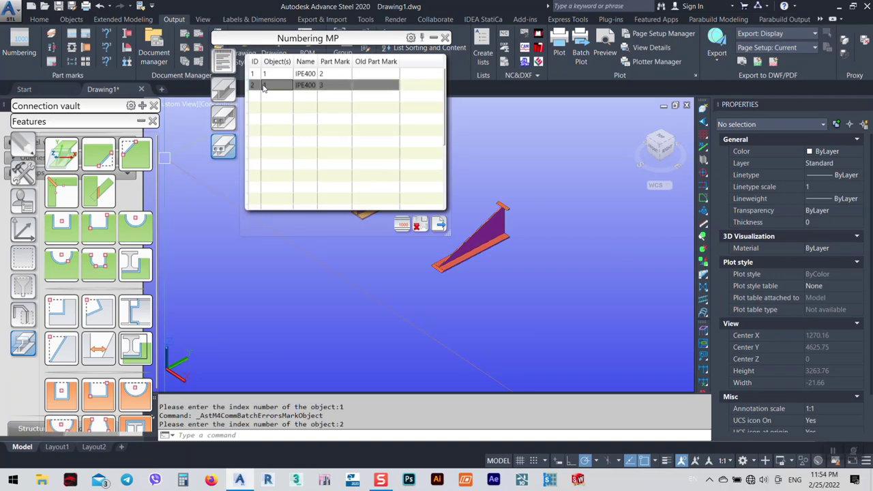
left_click(444, 38)
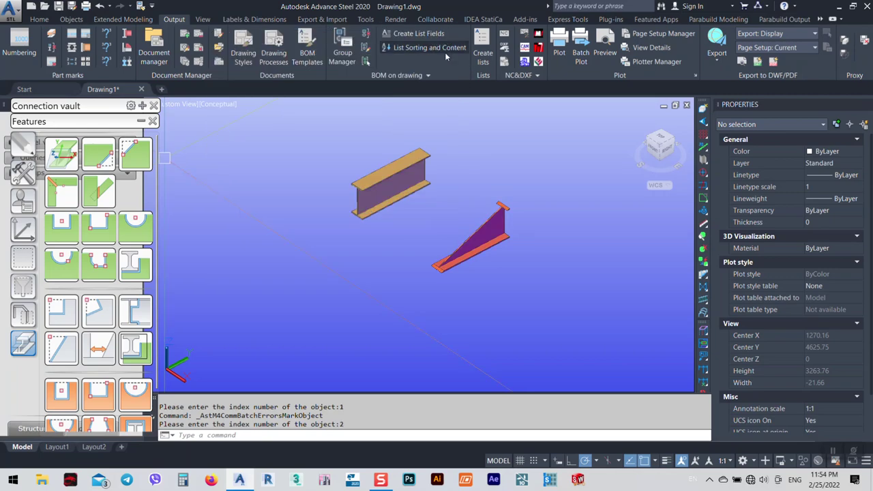
Generate a Material list summary report for both IPE400 beams from the part list templates.
left_click(559, 287)
left_click(575, 361)
left_click(566, 320)
left_click(259, 172)
left_click(307, 53)
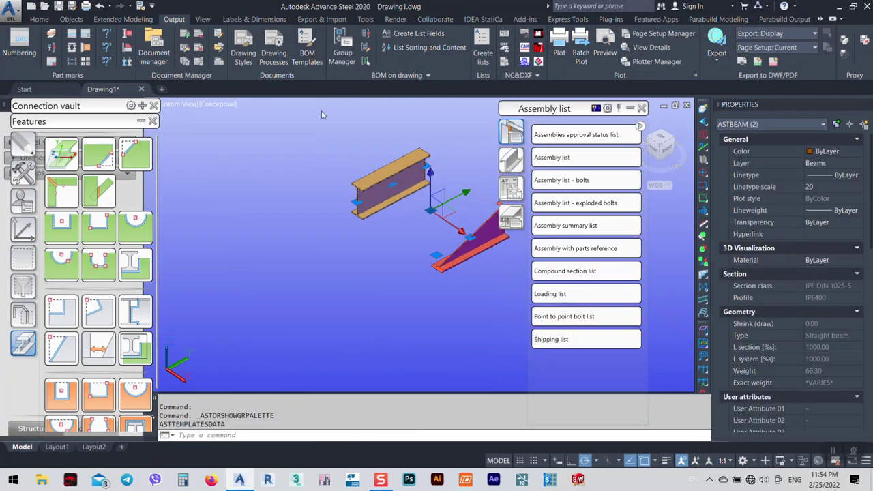
left_click(513, 219)
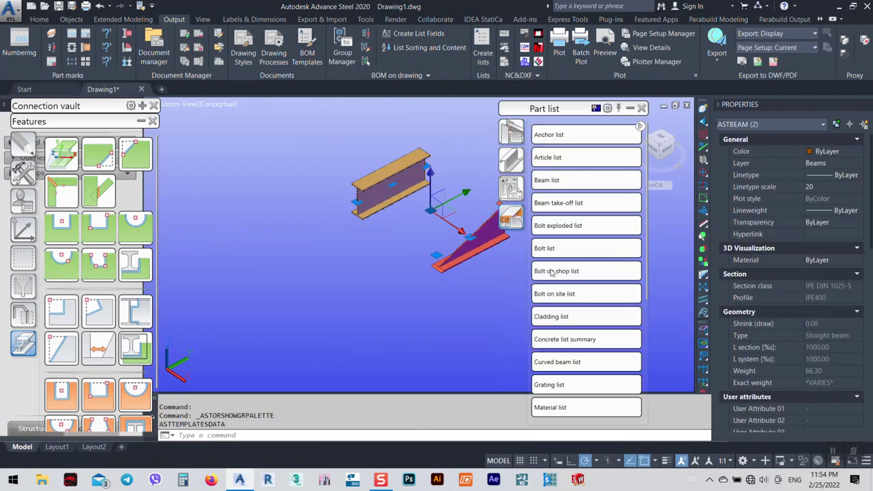
scroll(570, 383, "down", 3)
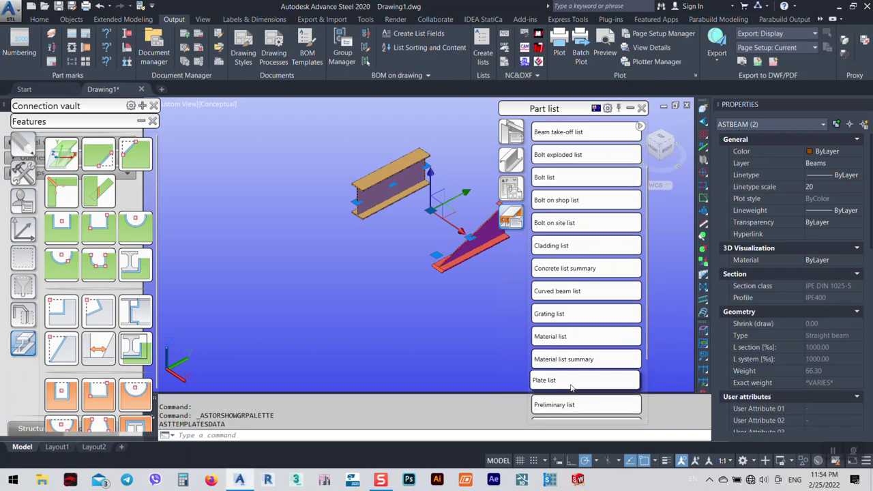
left_click(566, 360)
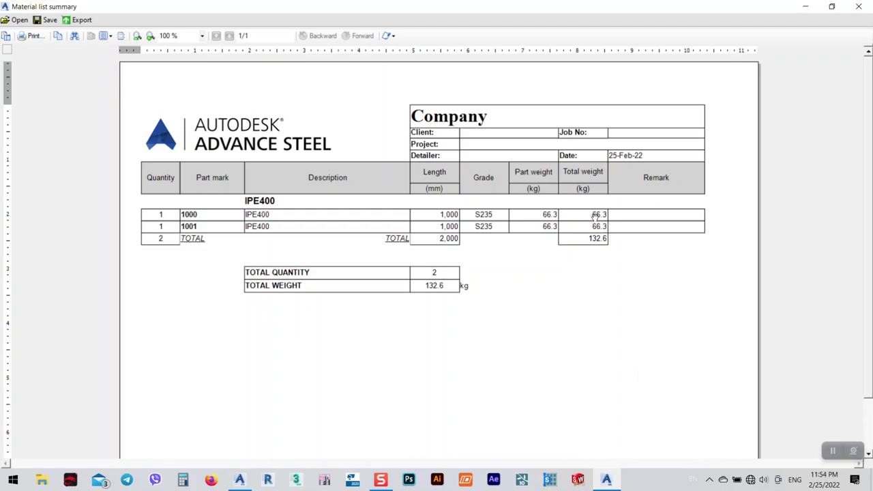
Compare the Material list summary report with the model beside it, and close the report without saving.
left_click_drag(785, 13, 518, 327)
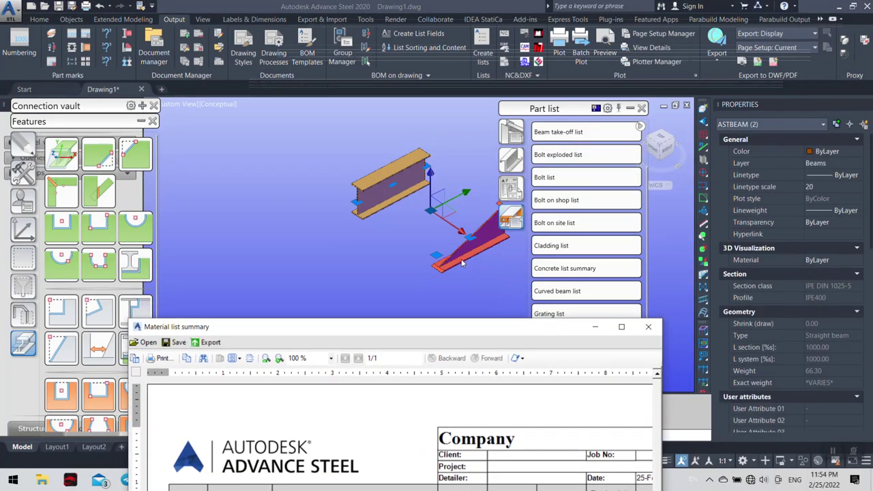
left_click_drag(410, 328, 232, 118)
left_click(471, 117)
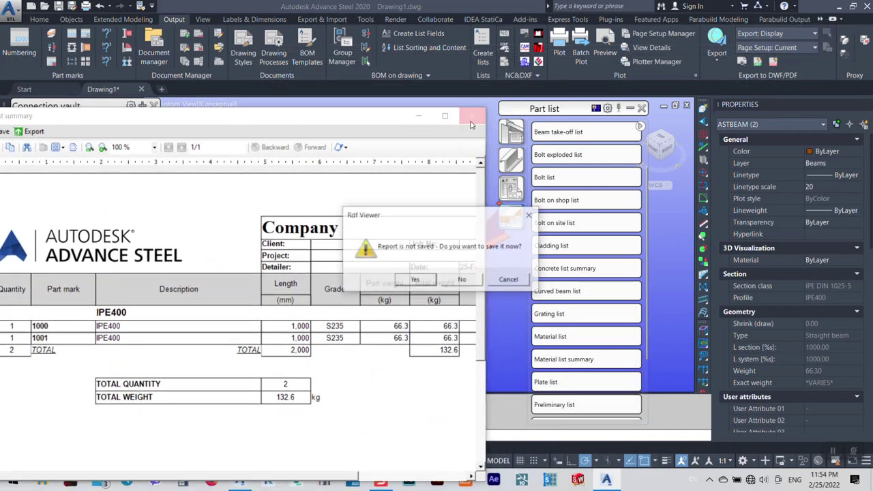
left_click(461, 280)
Generate the standard Material list report to check both beams' part weights, and close it without saving.
left_click(566, 336)
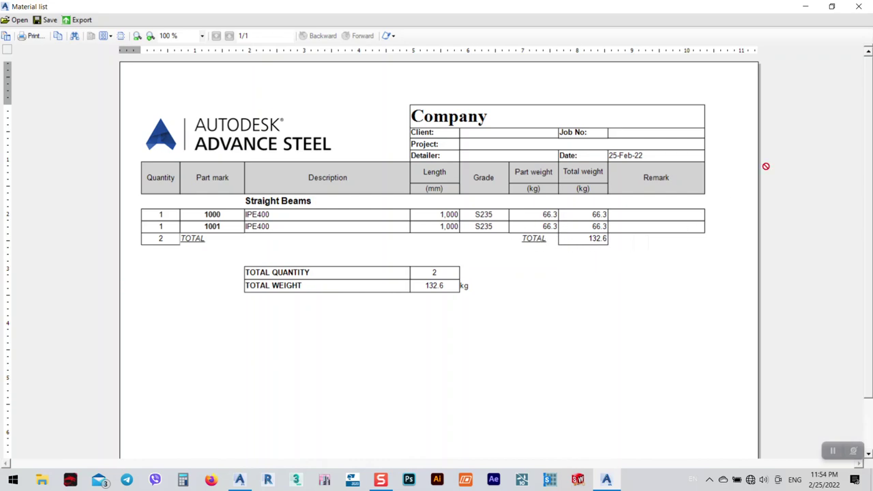
left_click(859, 6)
left_click(471, 279)
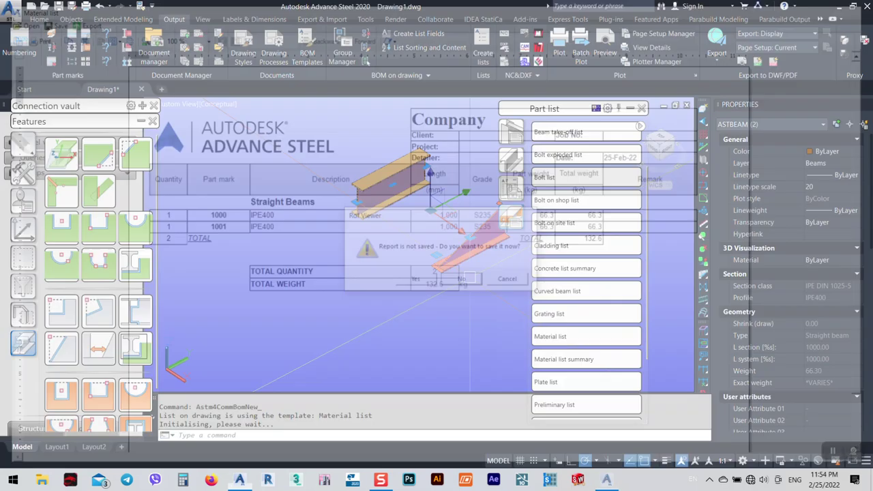
Switch to the user part list templates, review the EP_Material list summary report for both beams, and close it without saving.
middle_click_drag(456, 316, 363, 317)
scroll(579, 291, "down", 2)
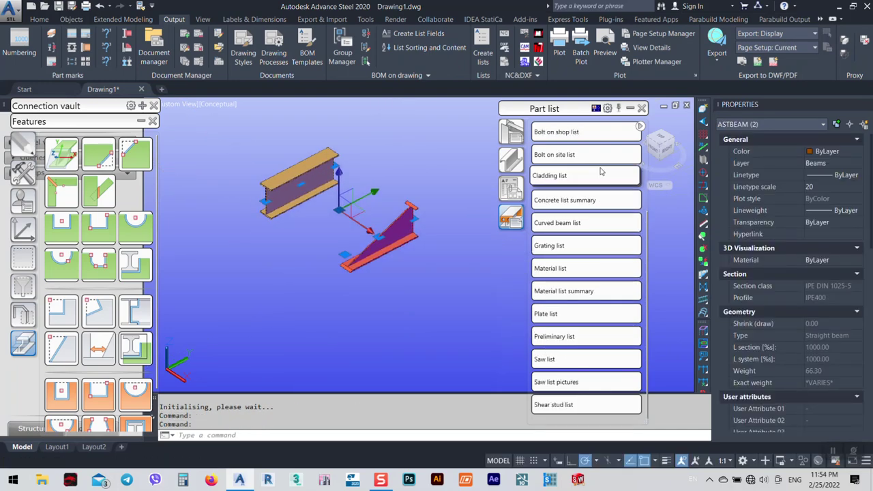
left_click(511, 159)
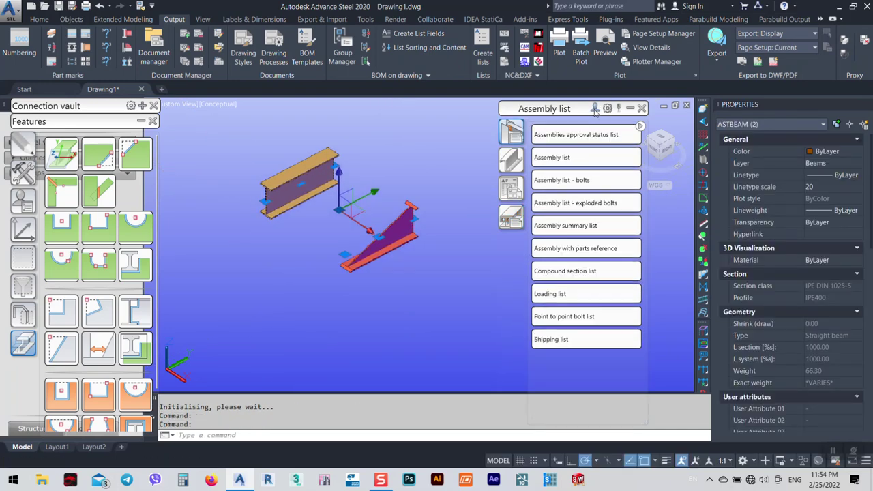
left_click(512, 216)
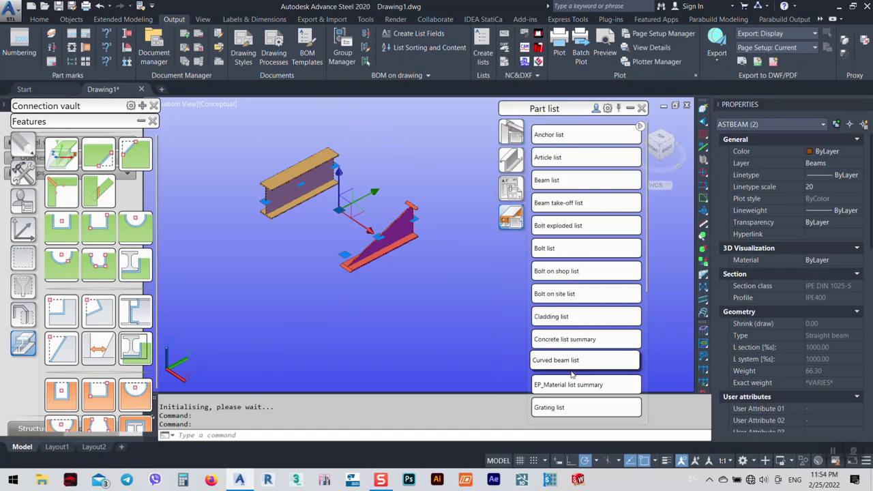
scroll(556, 368, "down", 3)
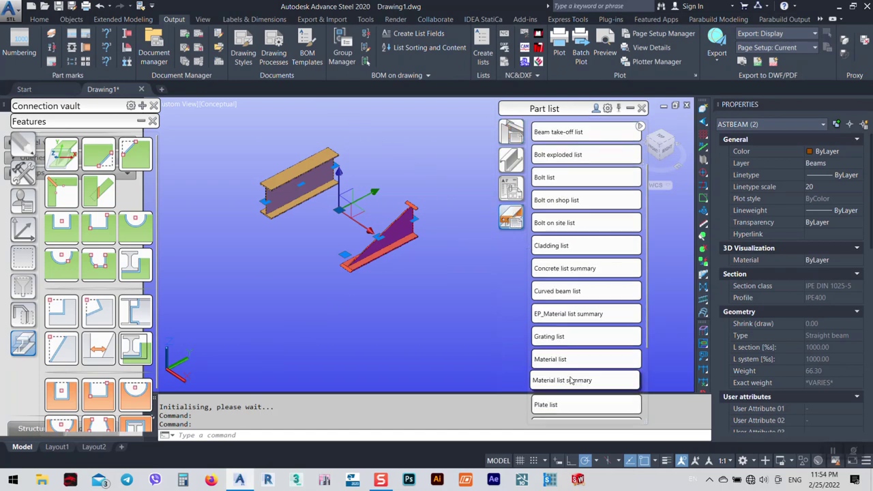
left_click(551, 314)
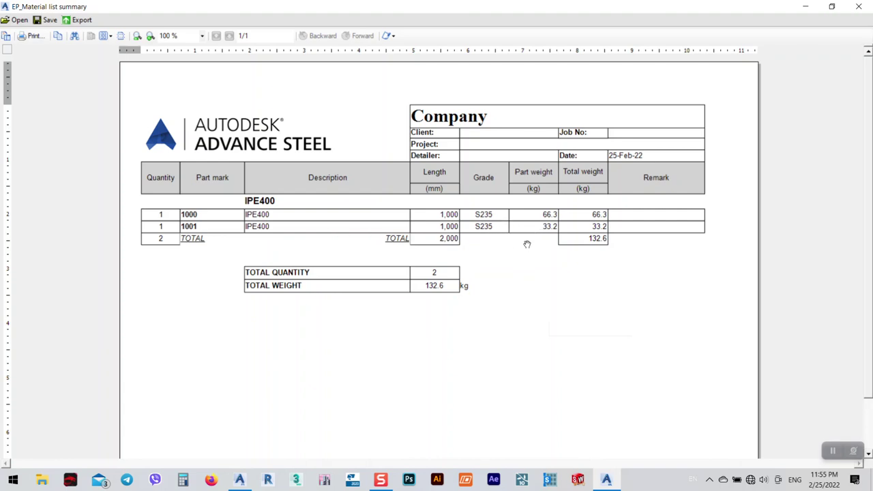
left_click(859, 6)
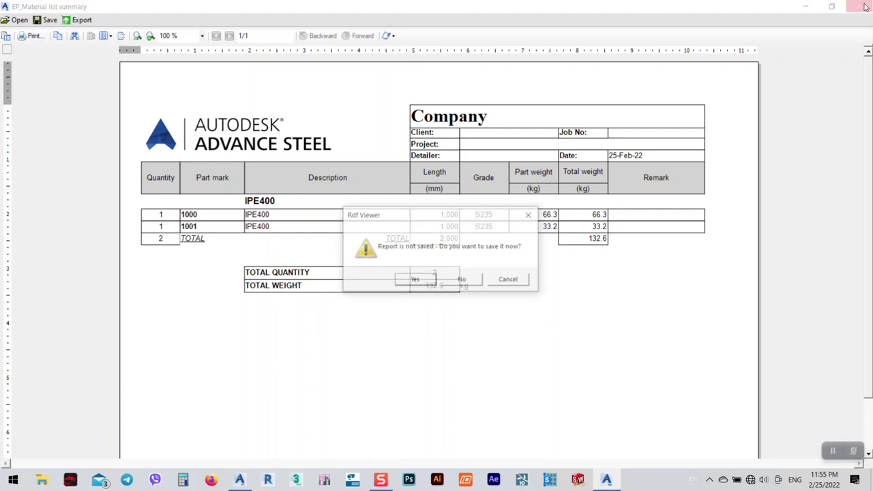
left_click(464, 281)
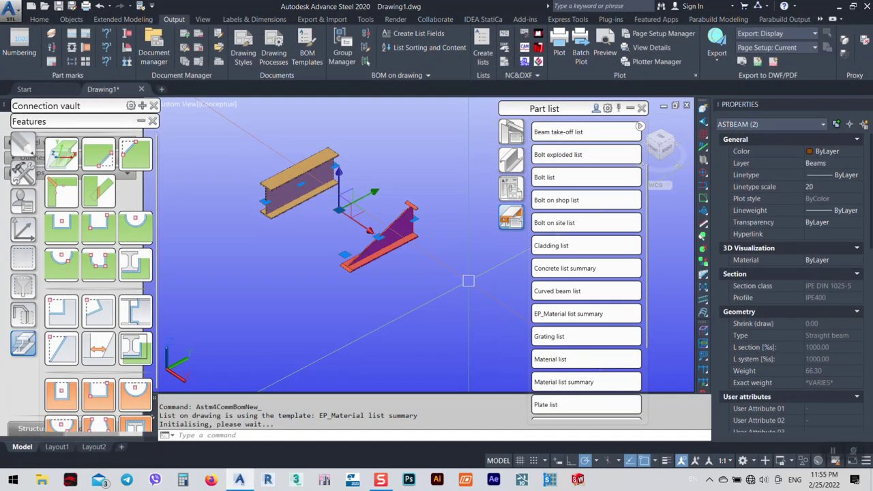
Deselect the beams and check the G and Exact G weights in the uncut beam's properties.
key("Escape")
key("Escape")
middle_click_drag(410, 283, 479, 320)
left_click(341, 205)
double_click(341, 205)
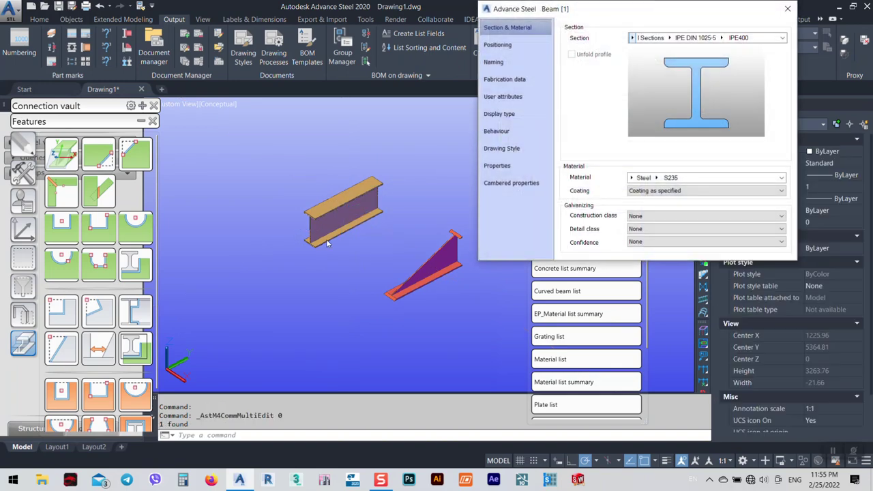
left_click(497, 168)
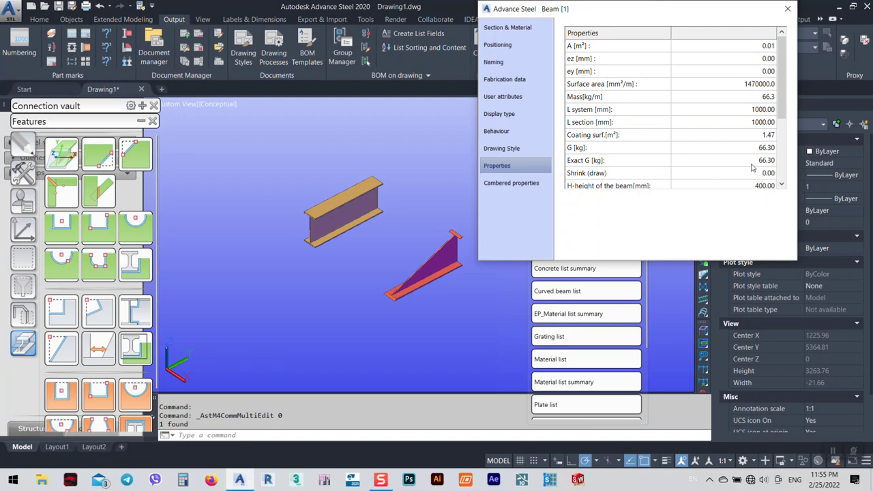
left_click(788, 8)
Compare the G and Exact G weights in the diagonally cut beam's properties.
scroll(437, 280, "up", 4)
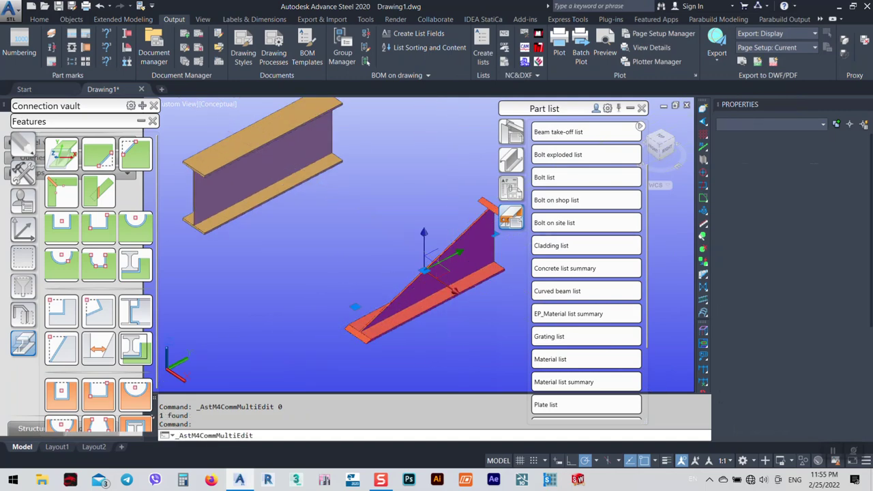
left_click(496, 166)
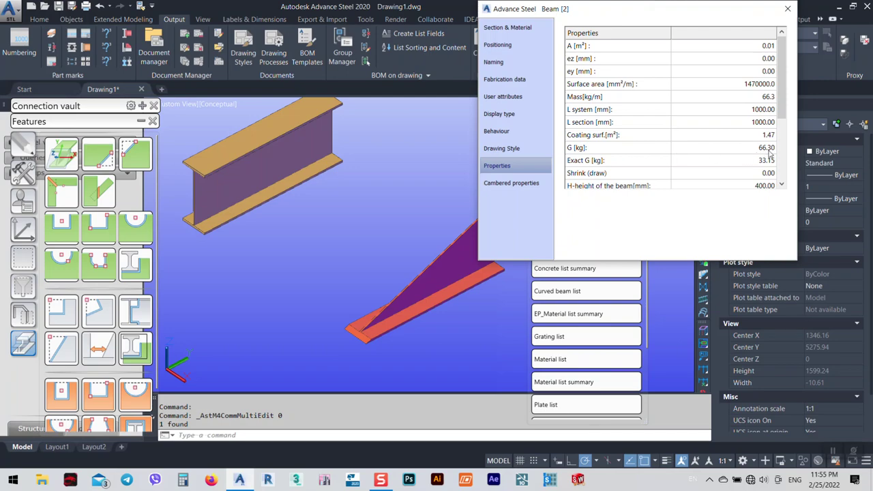
left_click(759, 152)
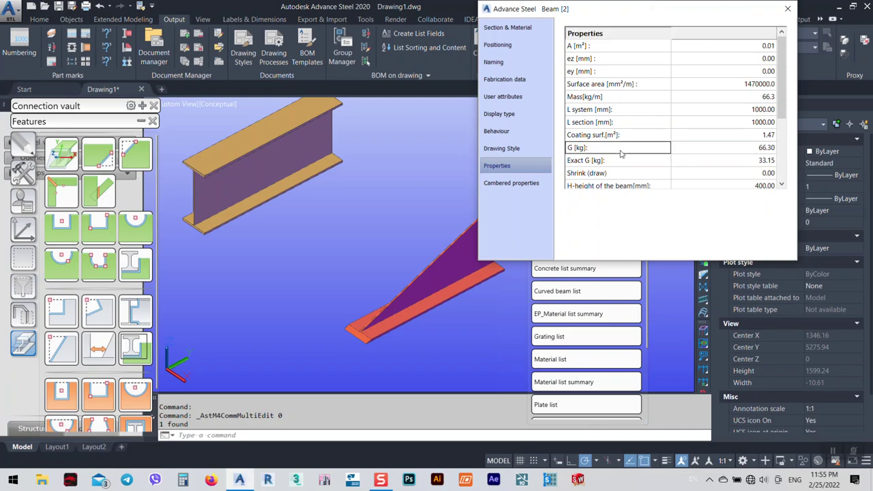
left_click(641, 163)
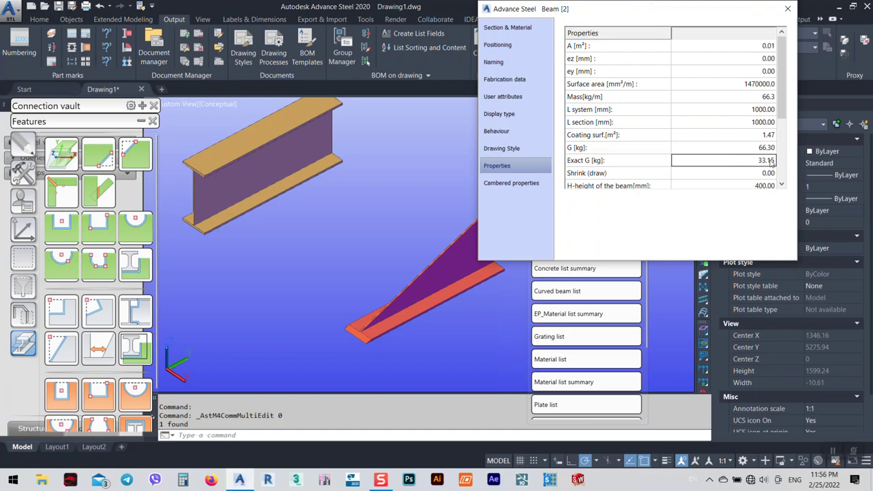
left_click(788, 8)
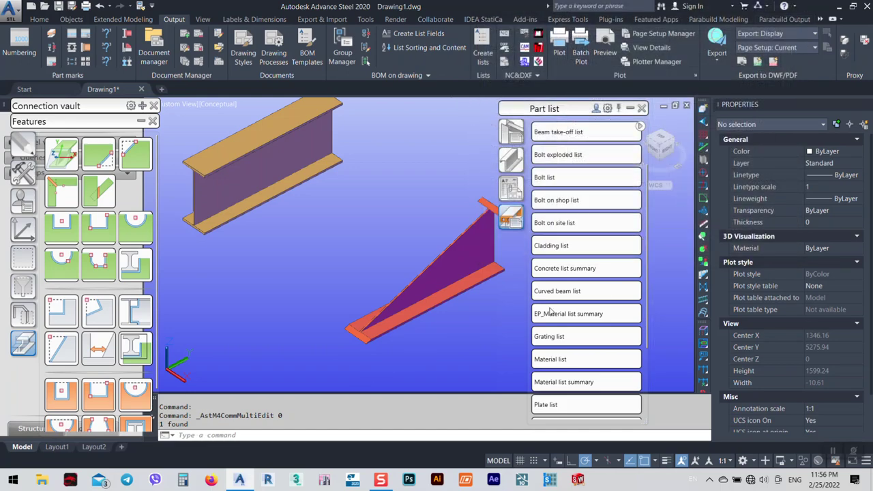
Examine the diagonal cut and the shape of the cut beam against the uncut beam.
middle_click_drag(409, 307, 332, 288, "shift")
middle_click_drag(455, 179, 462, 207)
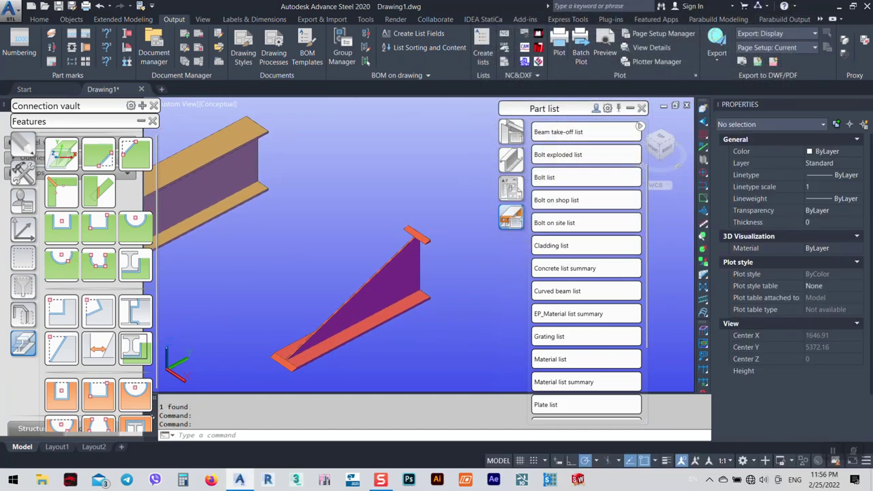
scroll(466, 203, "down", 4)
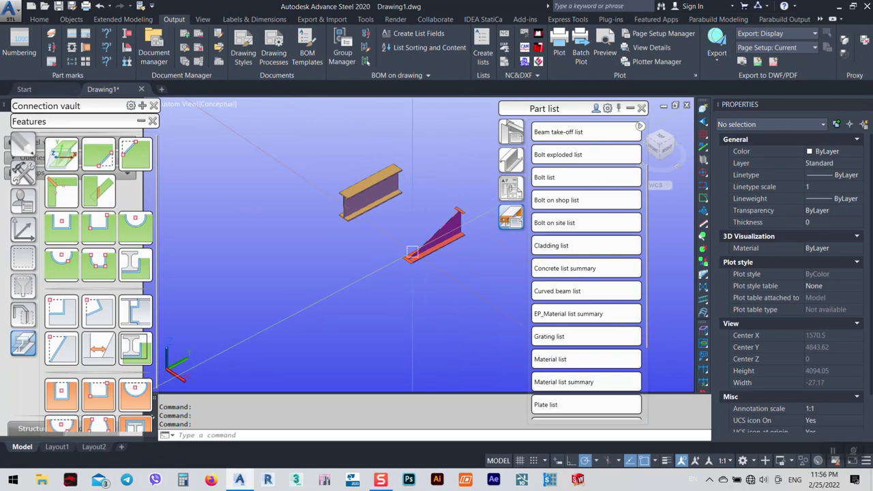
scroll(456, 218, "up", 3)
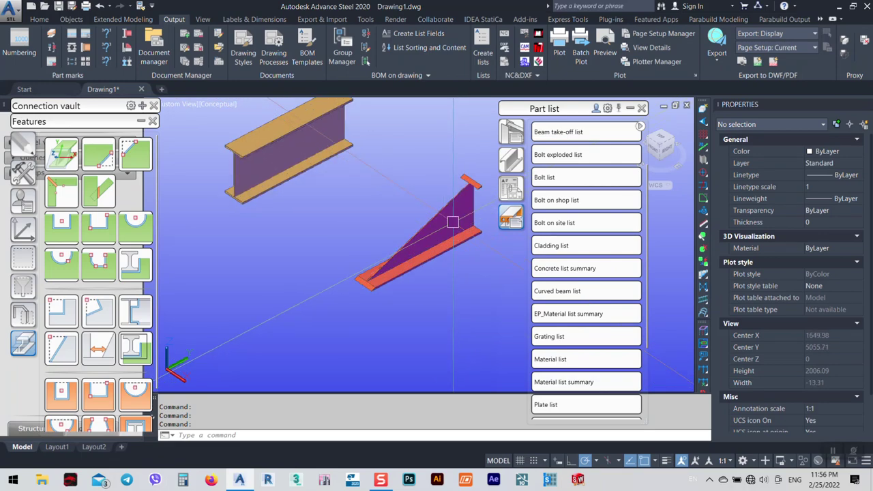
middle_click_drag(453, 224, 479, 299)
scroll(478, 299, "up", 3)
scroll(341, 203, "down", 4)
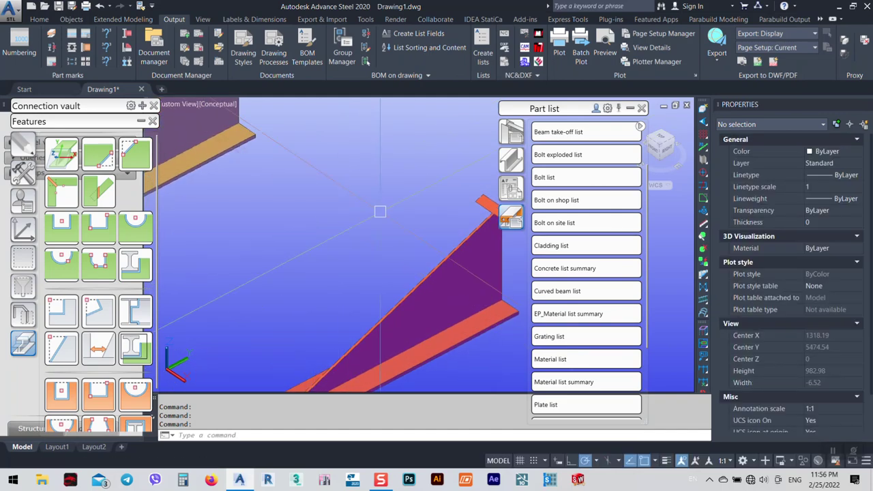
middle_click_drag(287, 205, 355, 230)
scroll(355, 230, "up", 2)
scroll(318, 196, "down", 1)
scroll(317, 195, "down", 3)
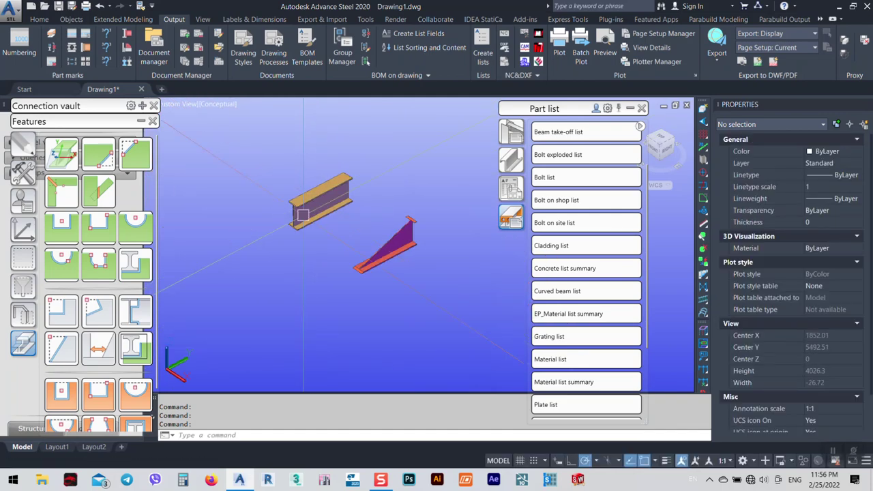
Copy the uncut IPE400 beam to a free spot on the far side of the cut beam.
scroll(315, 212, "up", 2)
left_click(314, 211)
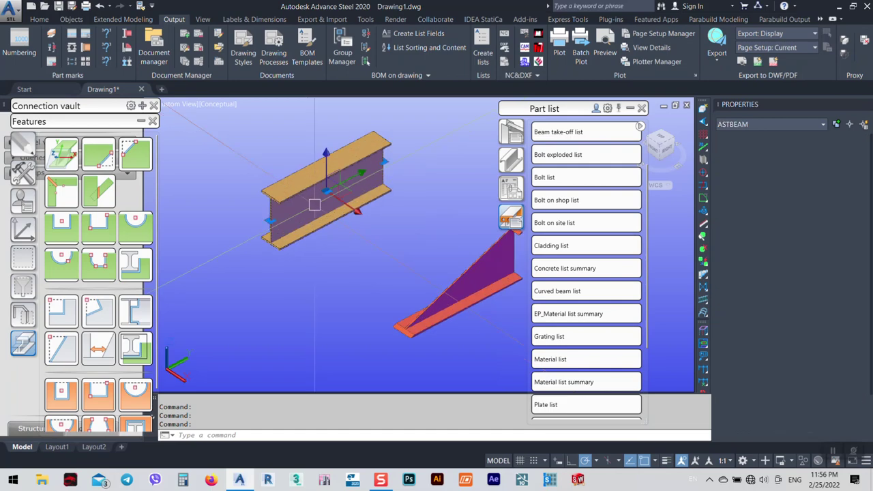
scroll(242, 178, "down", 4)
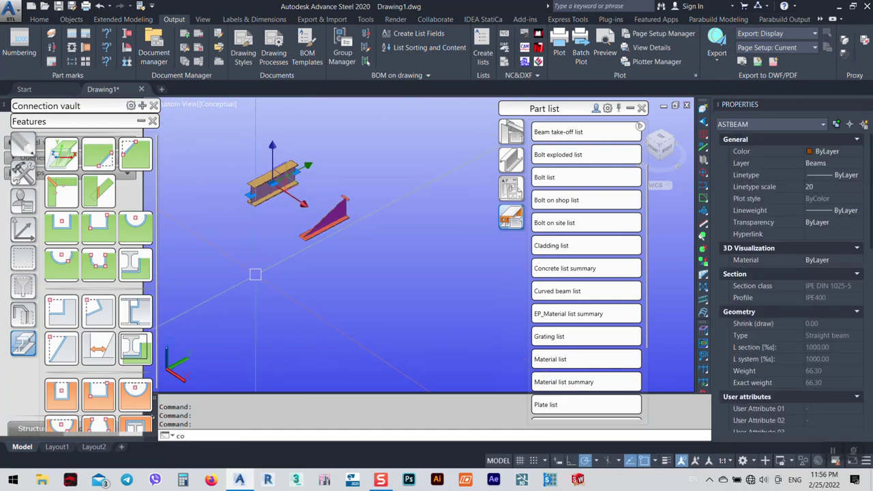
type("co")
key("Return")
left_click(248, 251)
left_click(356, 318)
key("Escape")
Align the UCS to the copied beam's object coordinate system in the plane of its web.
scroll(308, 281, "up", 2)
scroll(367, 275, "up", 2)
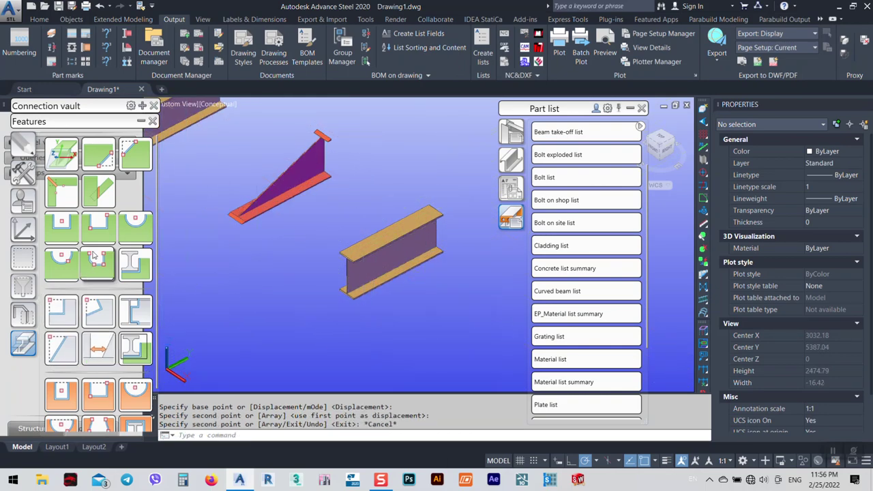
left_click(23, 179)
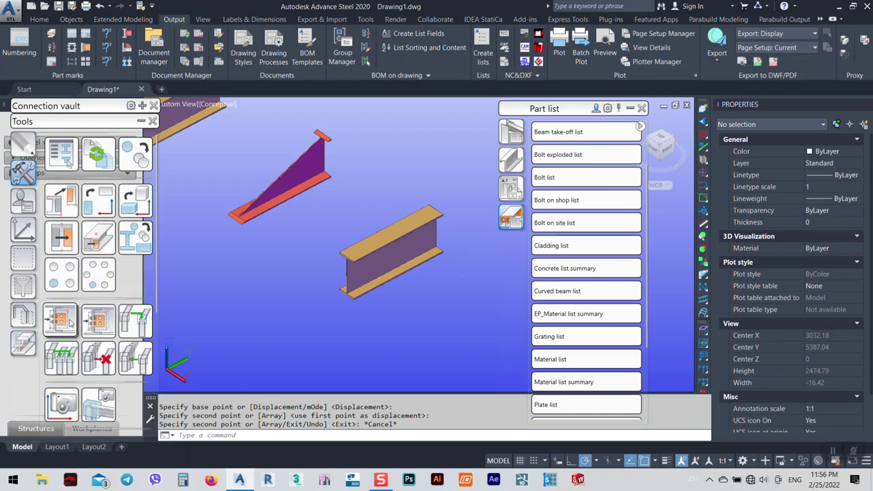
left_click(30, 227)
left_click(61, 235)
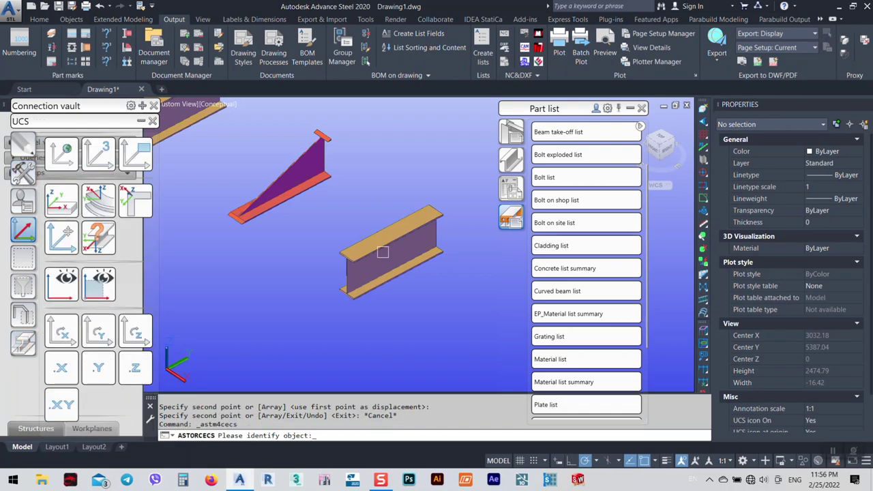
left_click(418, 259)
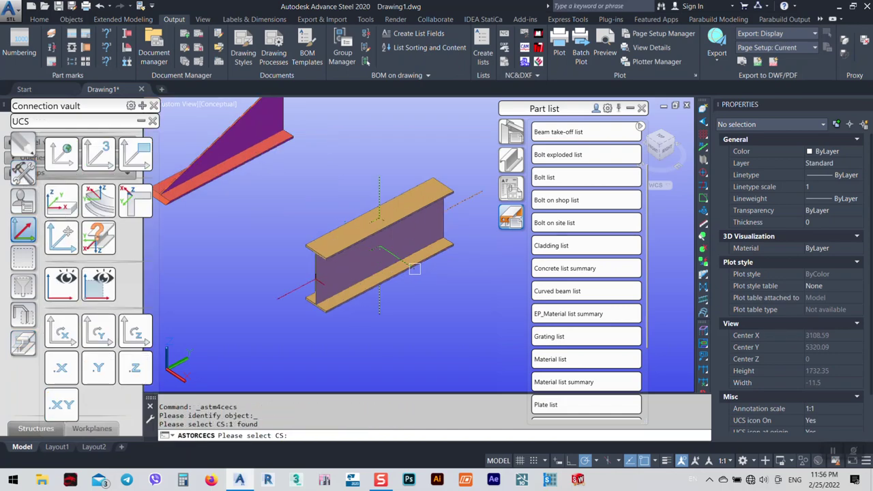
Place a rectangular hole pattern at the centre of the copied beam's web, with 1 hole in X and 1 in Y.
left_click(39, 19)
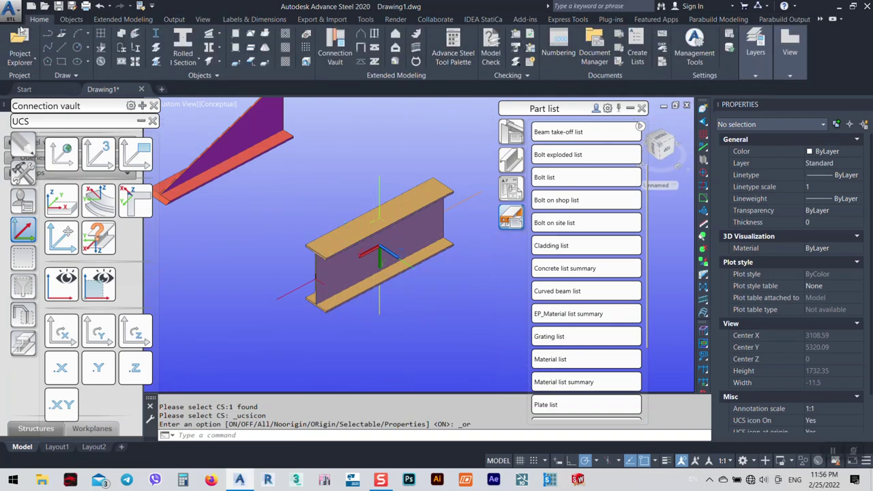
left_click(71, 19)
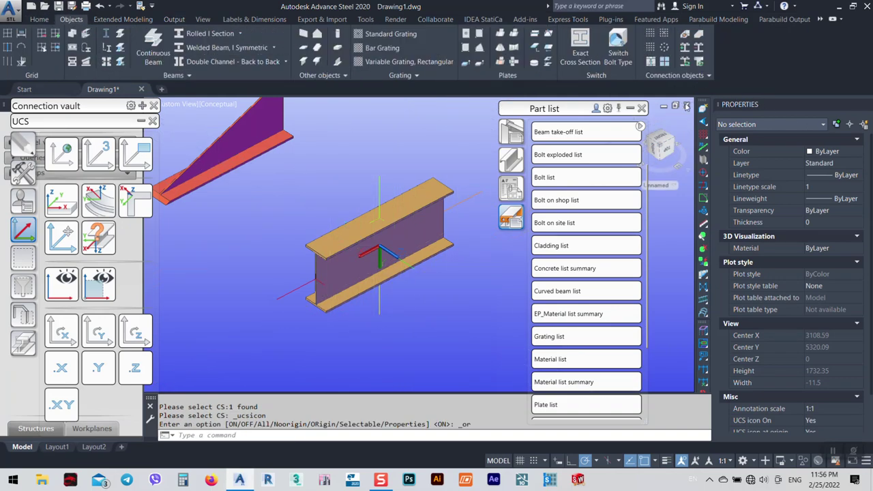
left_click(665, 47)
key("Escape")
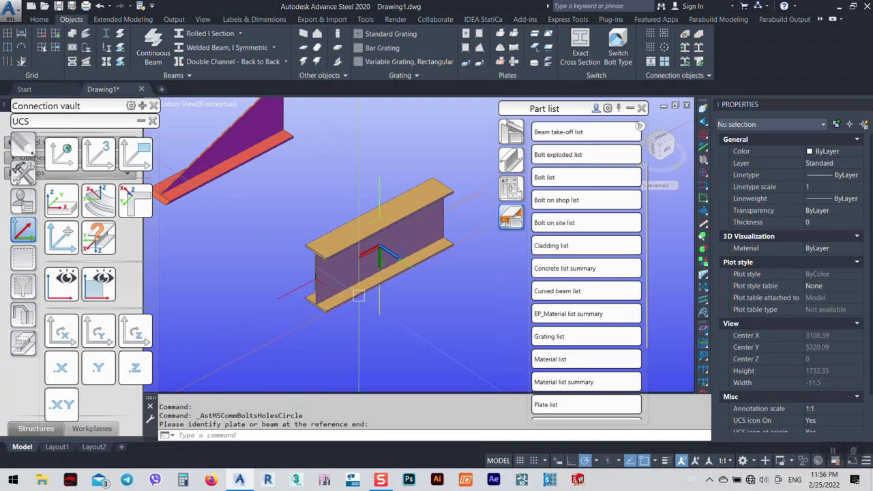
left_click(665, 34)
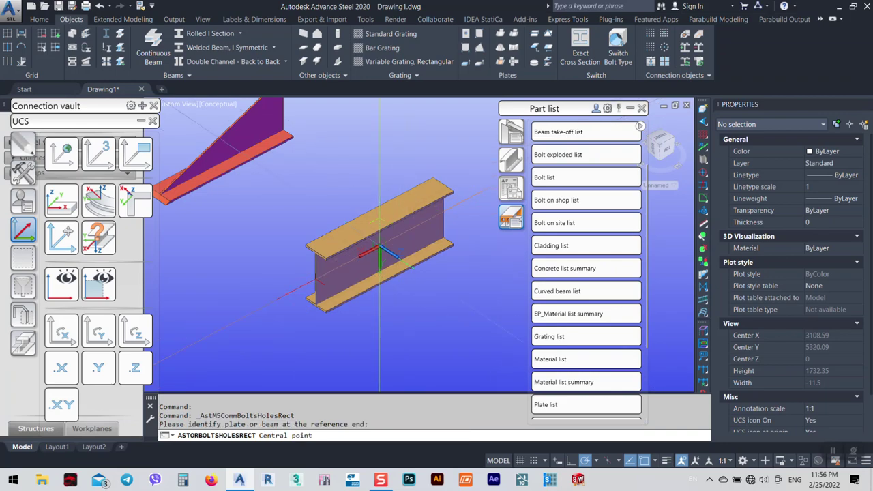
left_click(381, 245)
left_click(518, 45)
type("1")
key("Tab")
type("1")
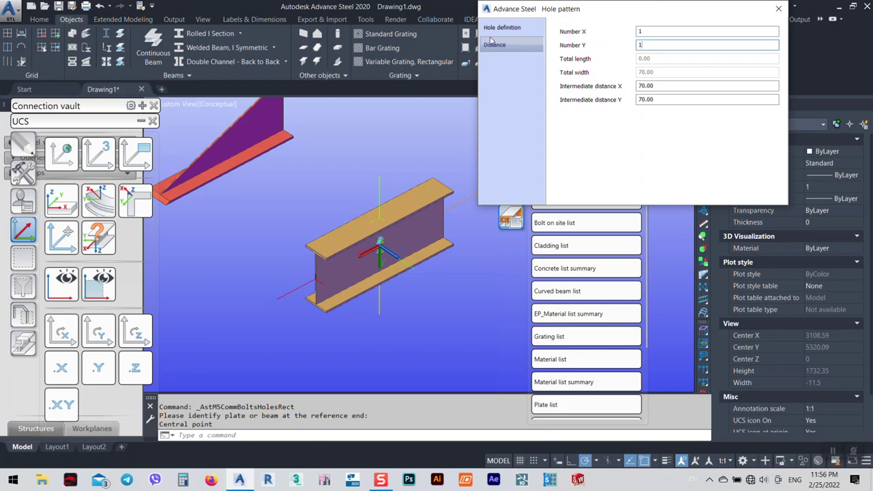
Set the round hole's diameter in the web to 200 and finish the hole pattern.
left_click(502, 28)
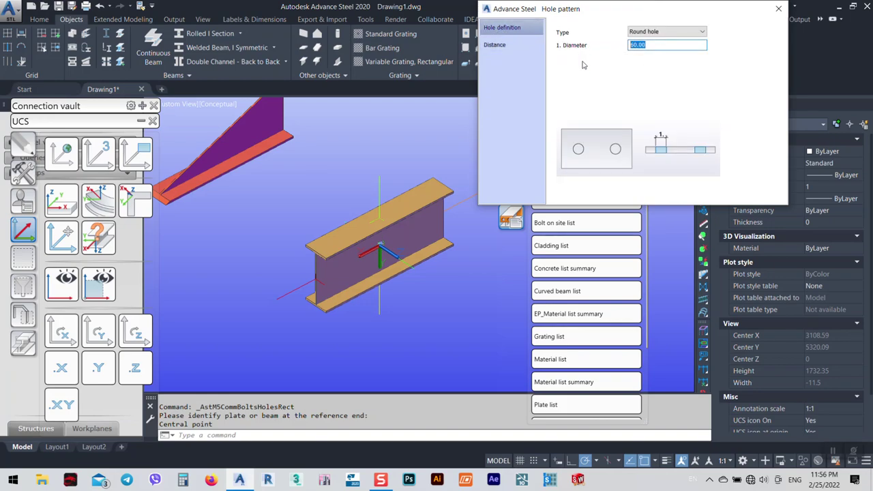
type("200")
key("Return")
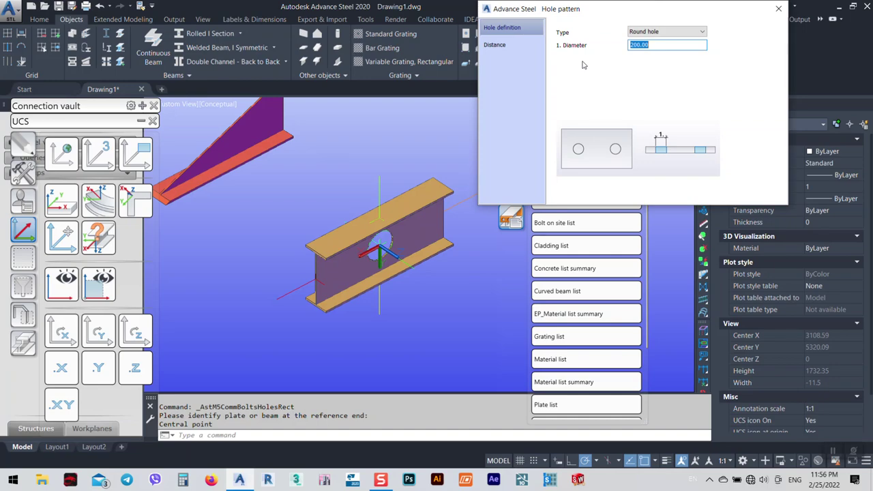
left_click(779, 8)
Number the single parts and assemblies of all three beams with the preset options, and locate the part marked 4 in the model.
scroll(300, 293, "down", 4)
left_click(449, 329)
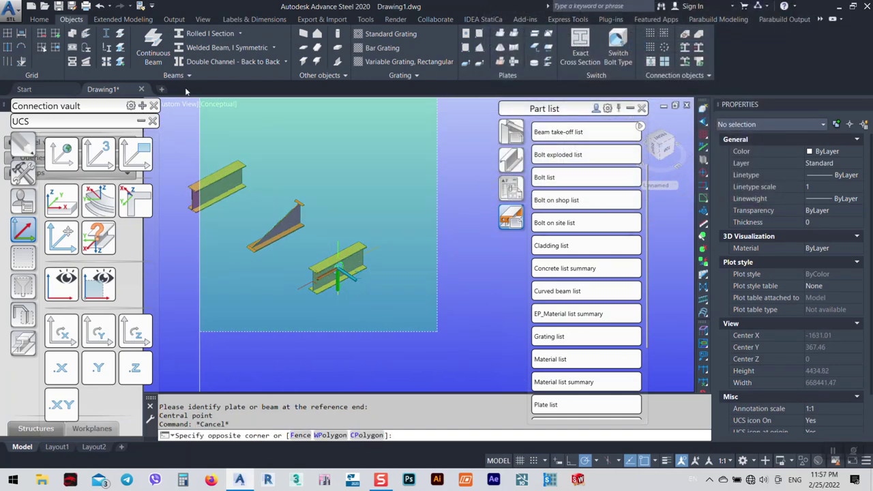
left_click(174, 130)
left_click(174, 19)
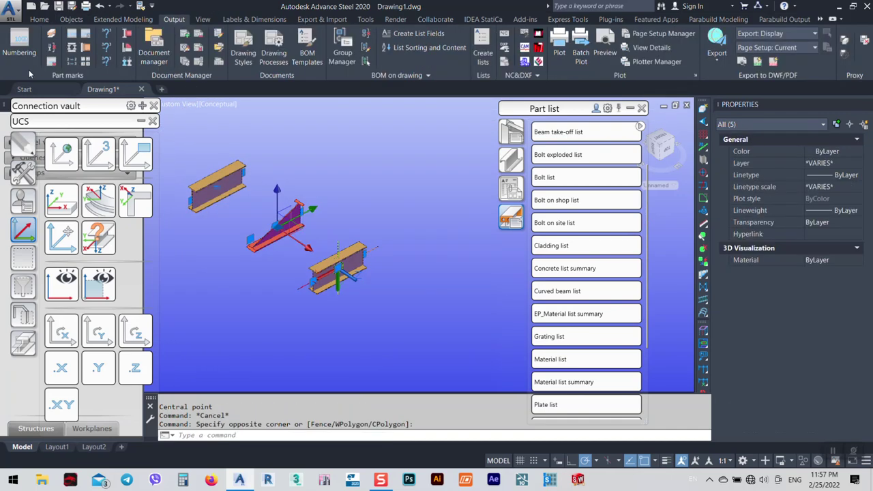
left_click(19, 48)
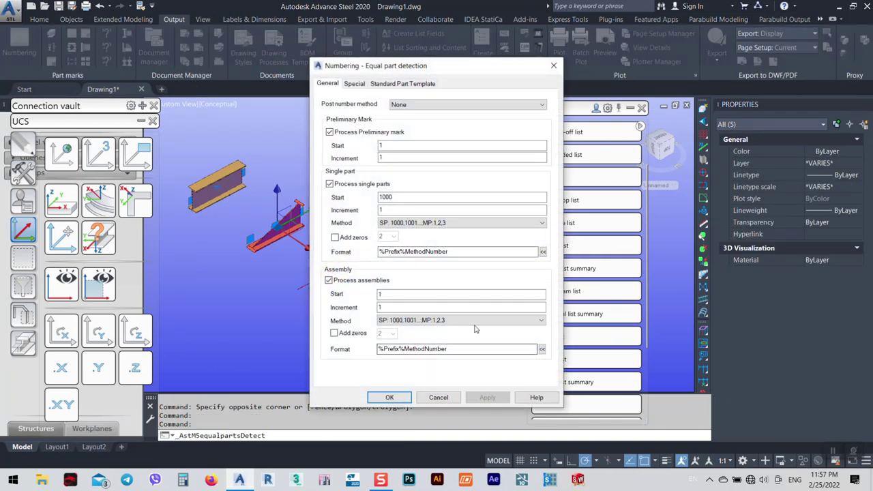
left_click(391, 398)
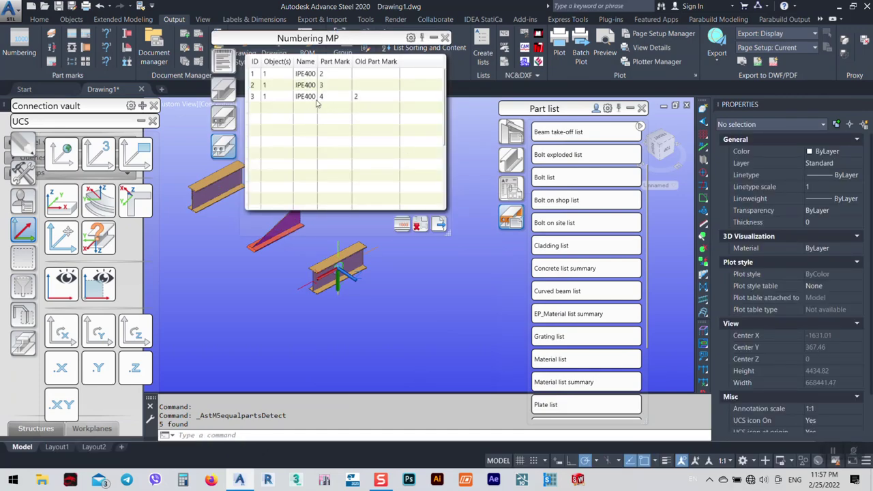
left_click(363, 98)
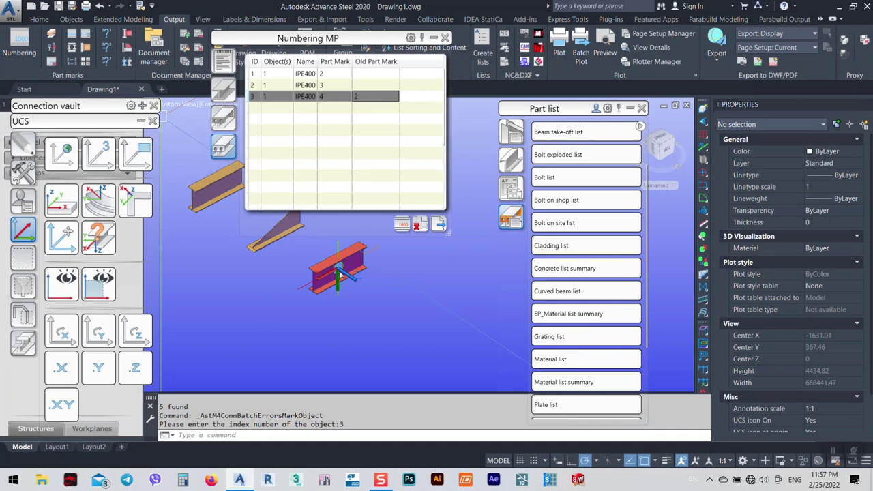
key("Escape")
Generate the Material list summary for all three beams, check the part weights, and close the report without saving.
scroll(443, 316, "down", 2)
left_click(476, 358)
left_click(276, 206)
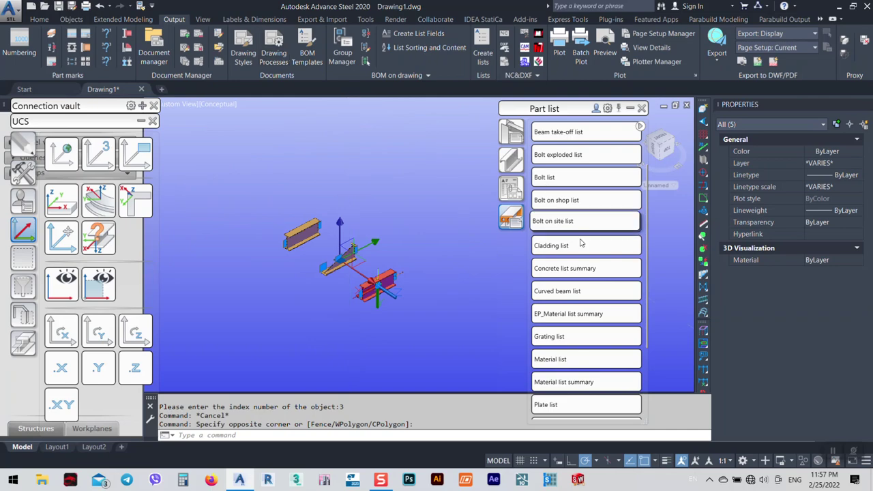
scroll(580, 300, "down", 1)
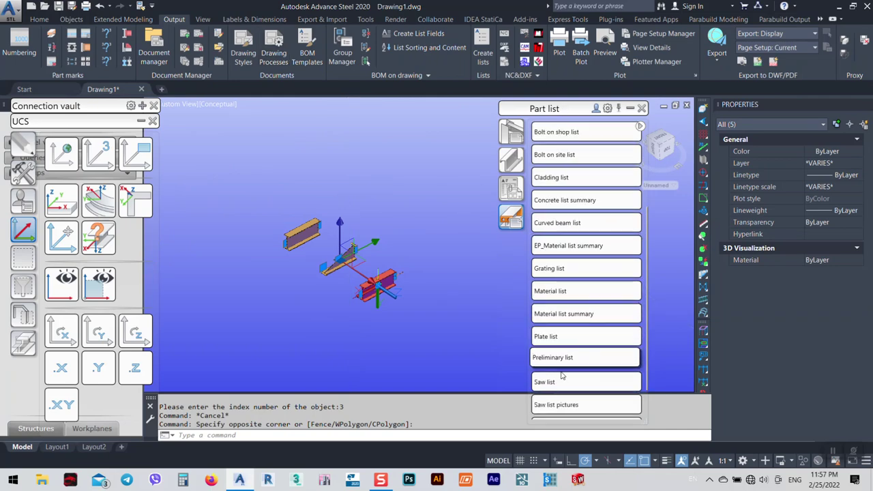
left_click(541, 318)
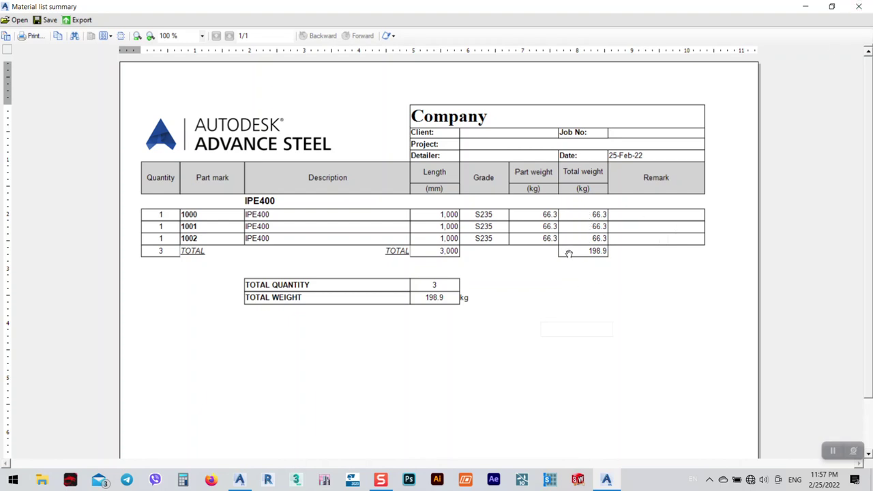
left_click(859, 6)
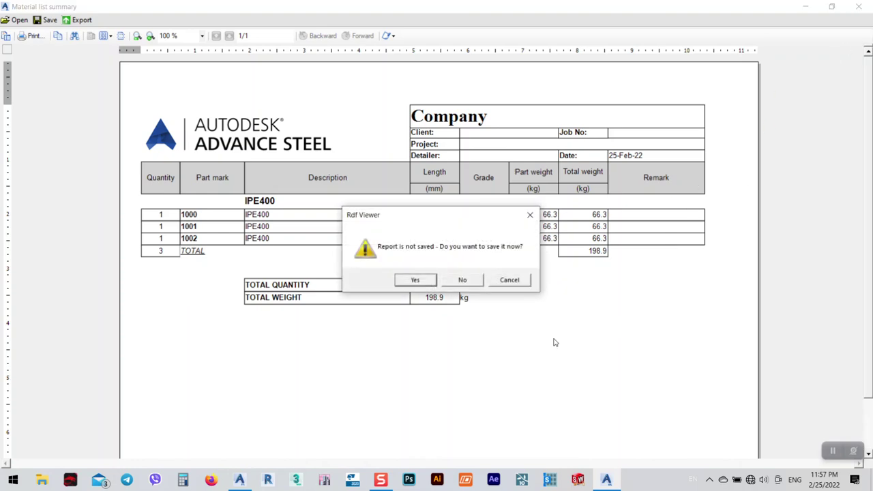
left_click(470, 281)
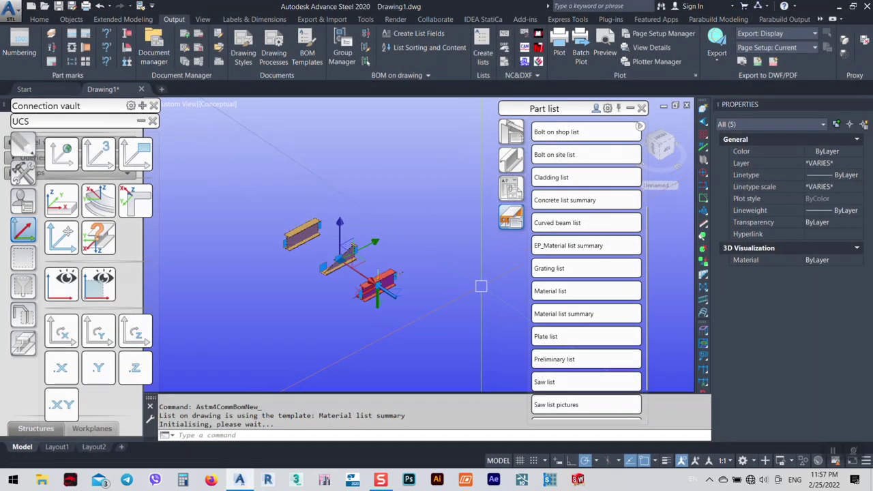
Generate the EP_Material list summary for the same beams, compare the part weights, close it unsaved and clear the selection.
left_click(554, 247)
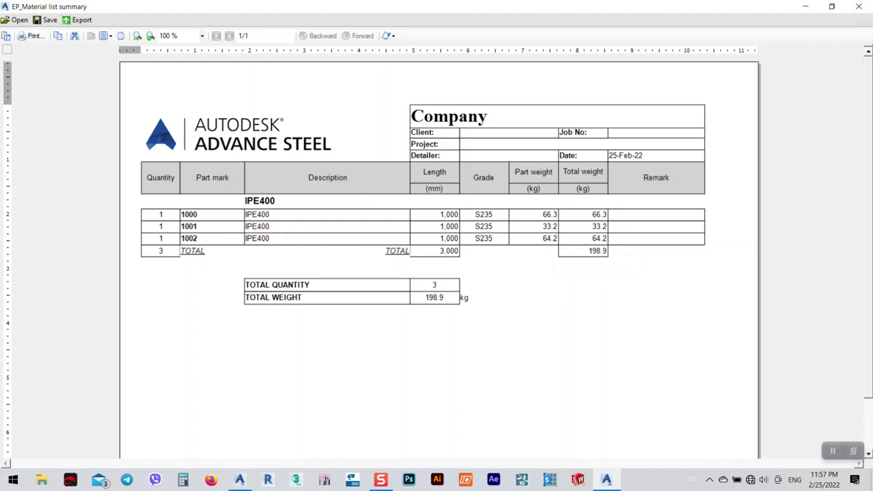
left_click(859, 7)
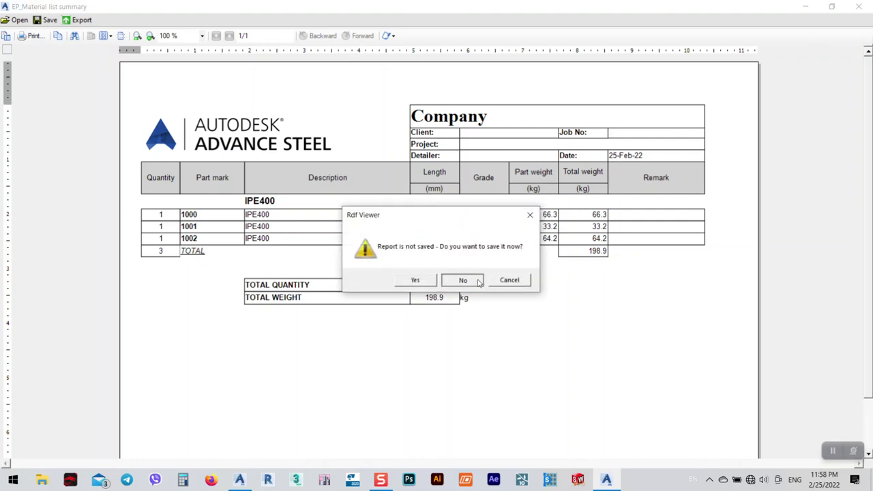
left_click(471, 280)
key("Escape")
key("Escape")
key("Escape")
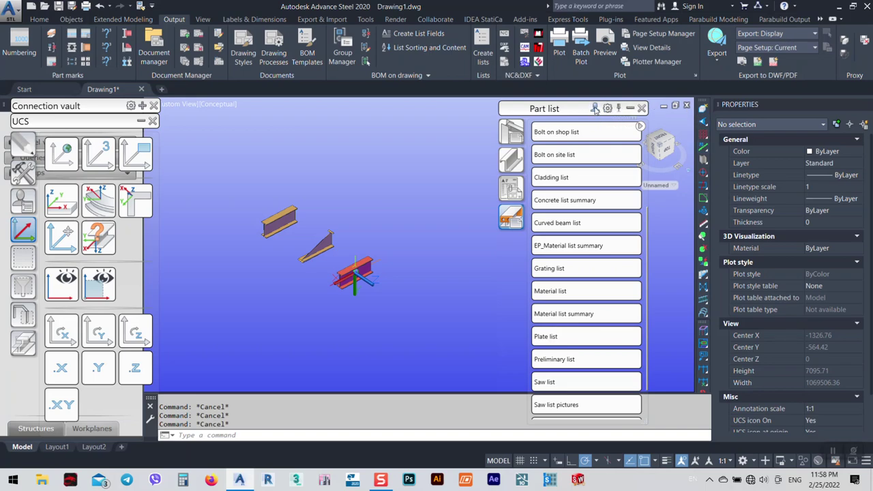
Reset the UCS to World and close the document list palette.
left_click(512, 131)
left_click(62, 154)
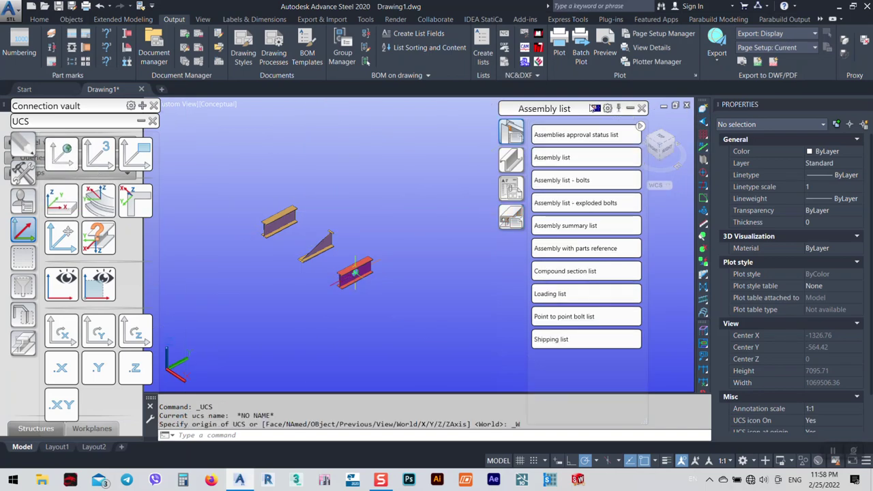
left_click(641, 108)
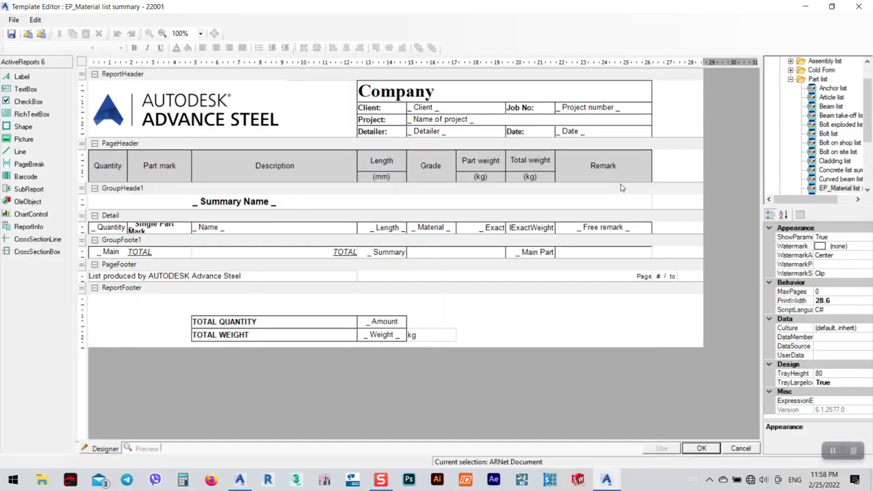
Copy the Material list summary template to the user database under the name Test_Material list summary.
scroll(822, 165, "down", 2)
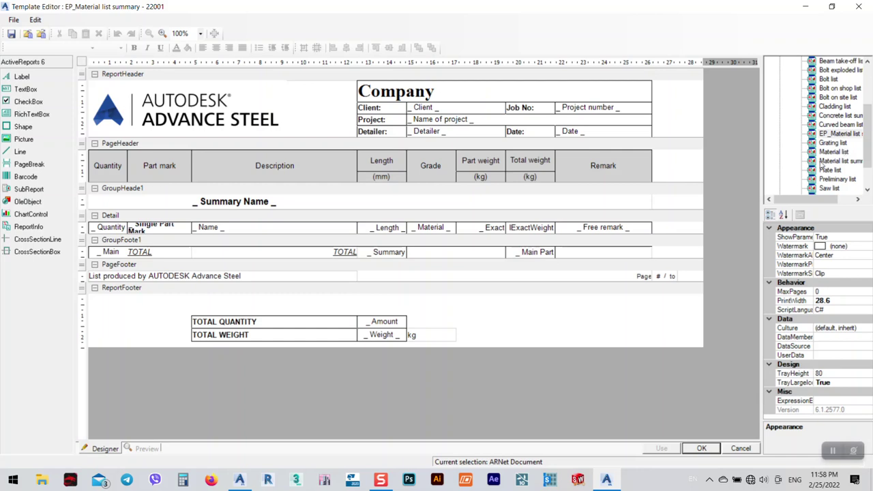
left_click(838, 161)
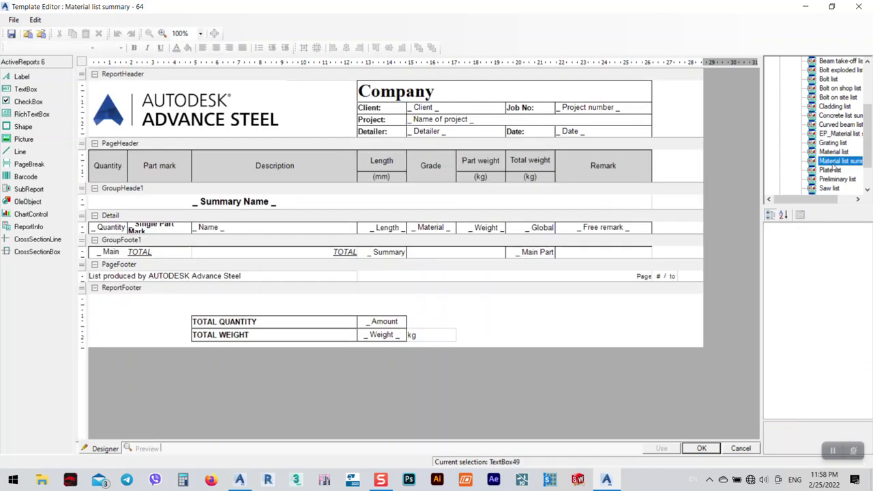
right_click(829, 163)
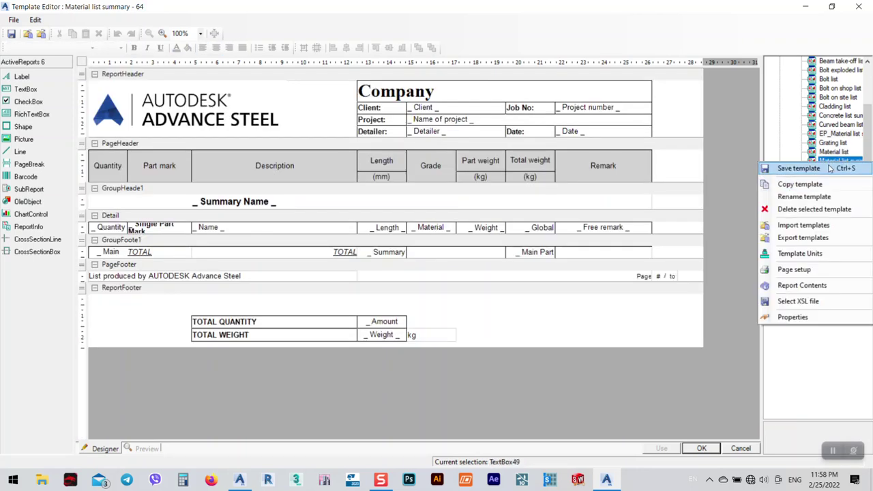
left_click(804, 187)
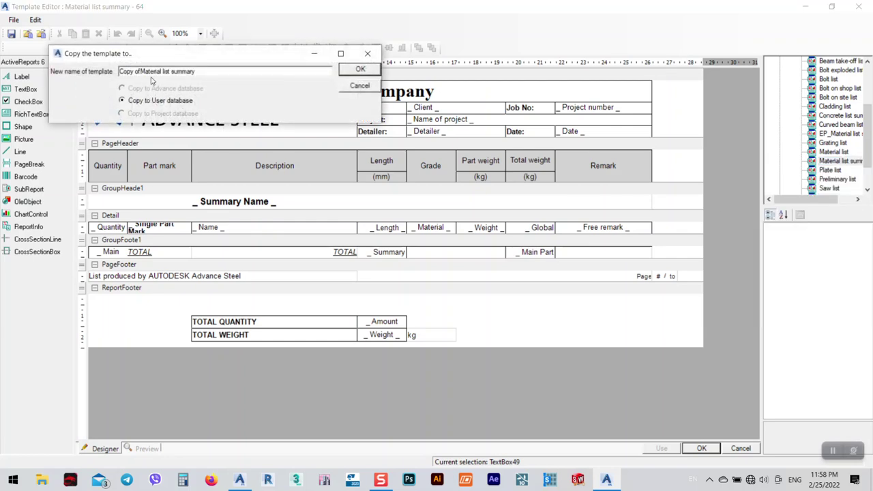
left_click_drag(139, 76, 89, 77)
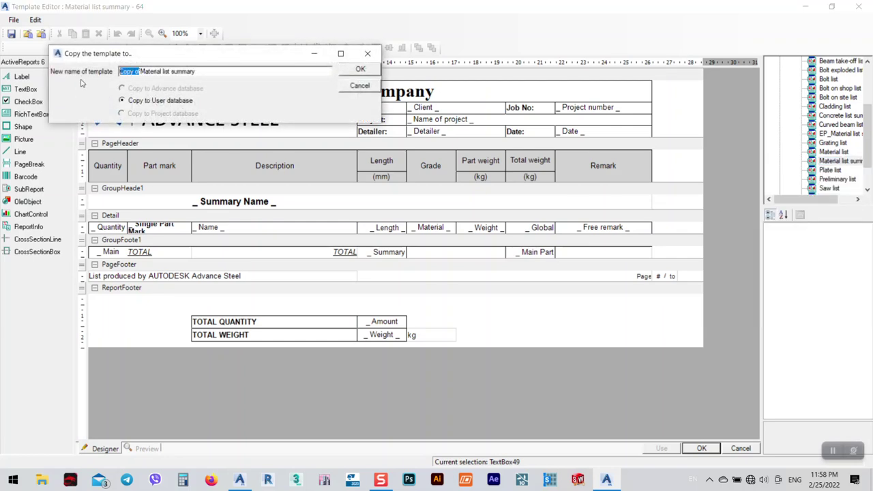
key("BackSpace")
key("Delete")
type("Test")
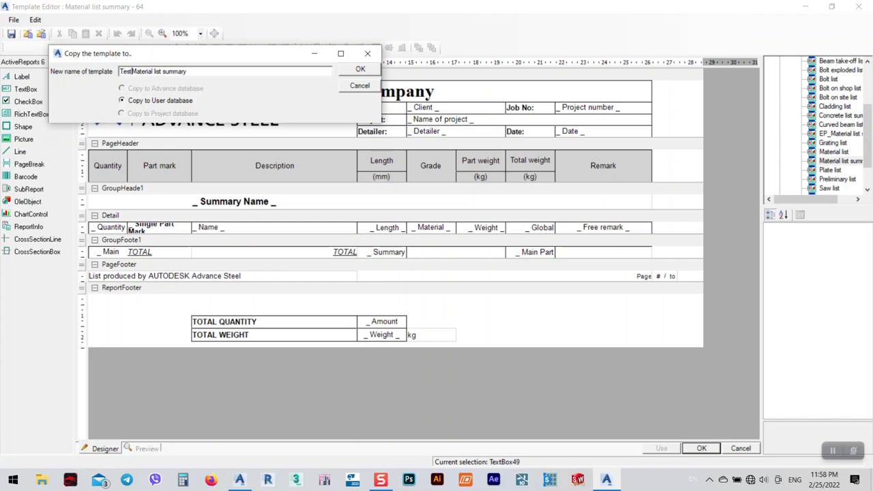
type("_")
left_click(356, 73)
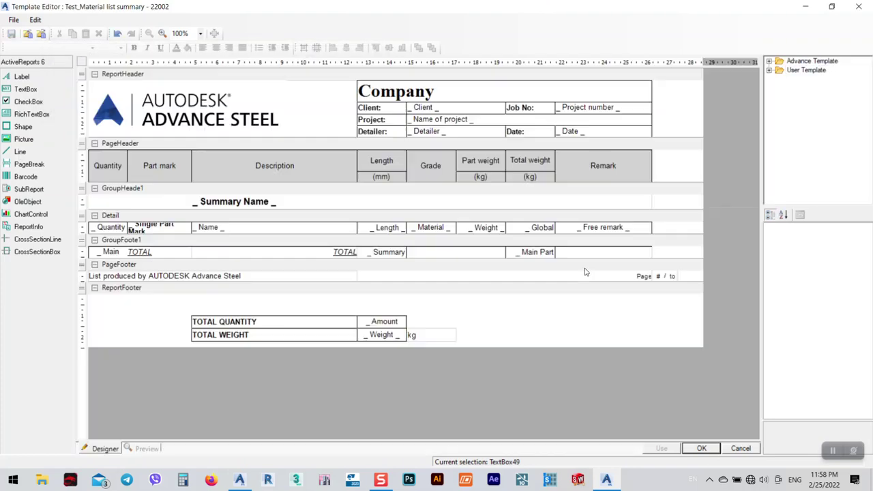
Change the content of the Detail row's part weight field to Exact Weight.
left_click(476, 227)
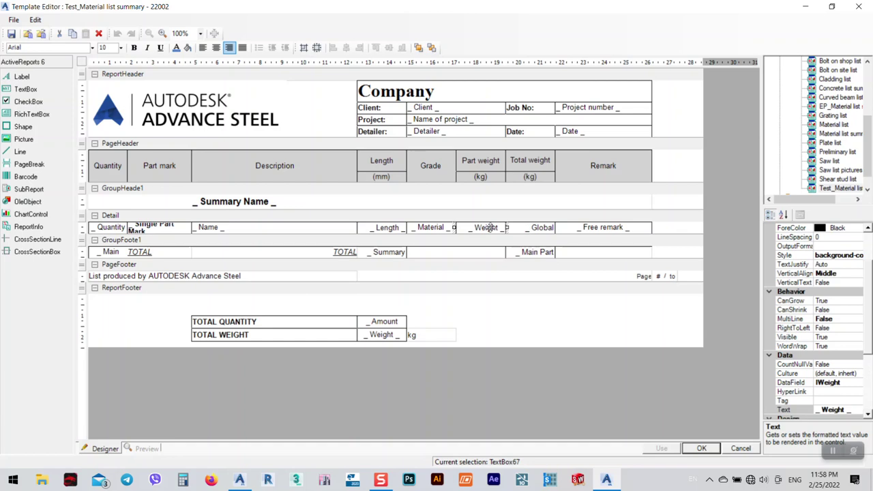
right_click(490, 228)
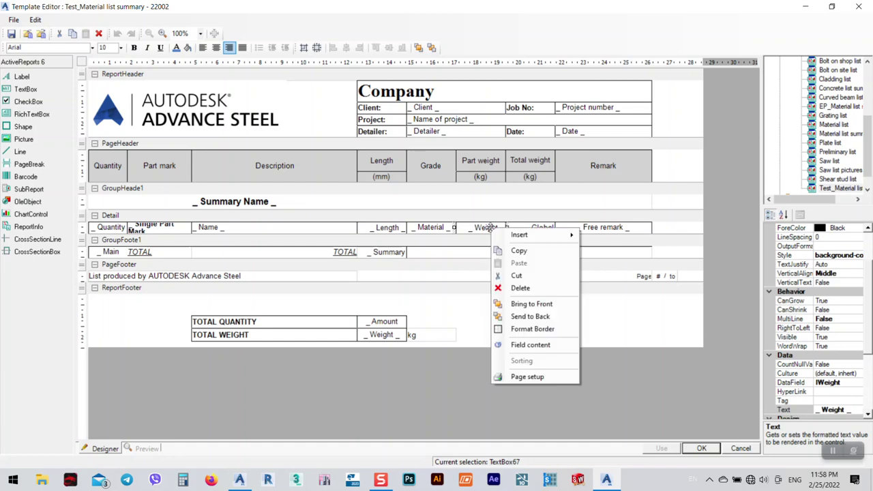
left_click(542, 347)
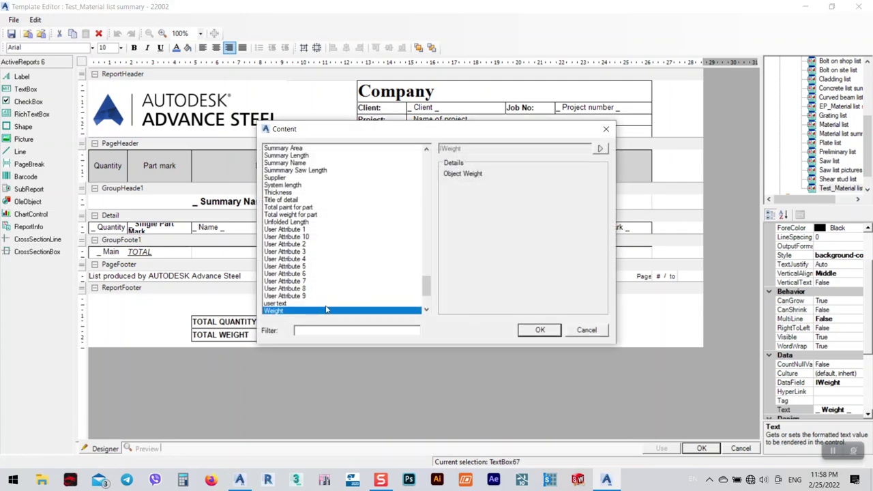
left_click_drag(426, 288, 430, 158)
scroll(365, 270, "down", 13)
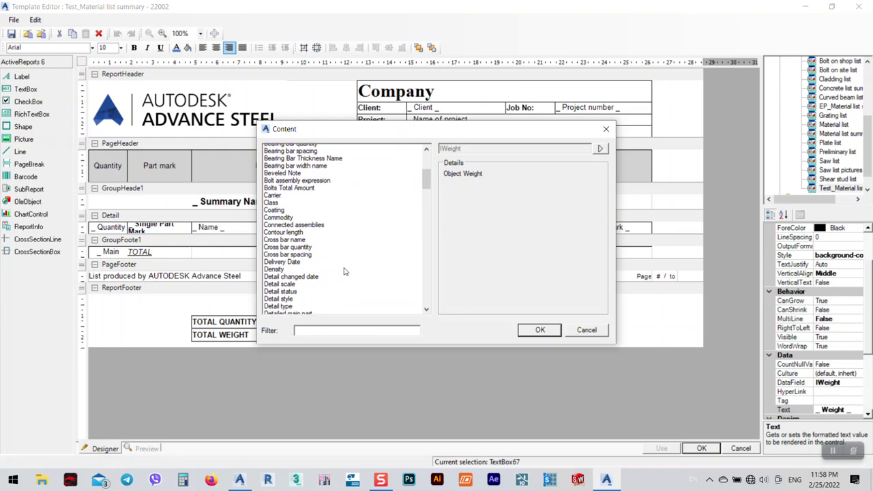
type("ex")
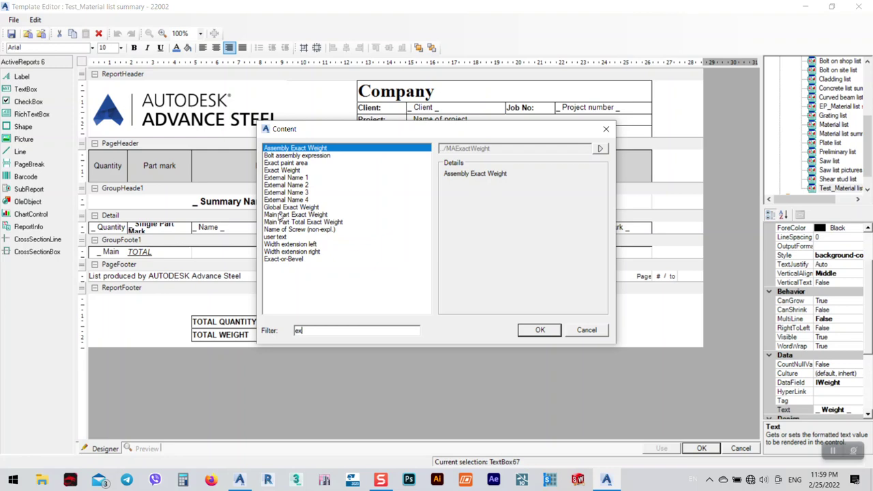
left_click(274, 171)
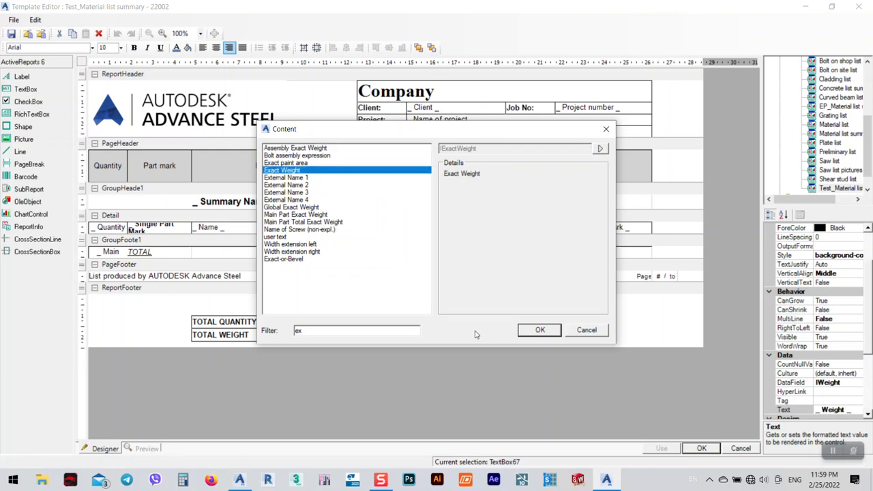
left_click(539, 330)
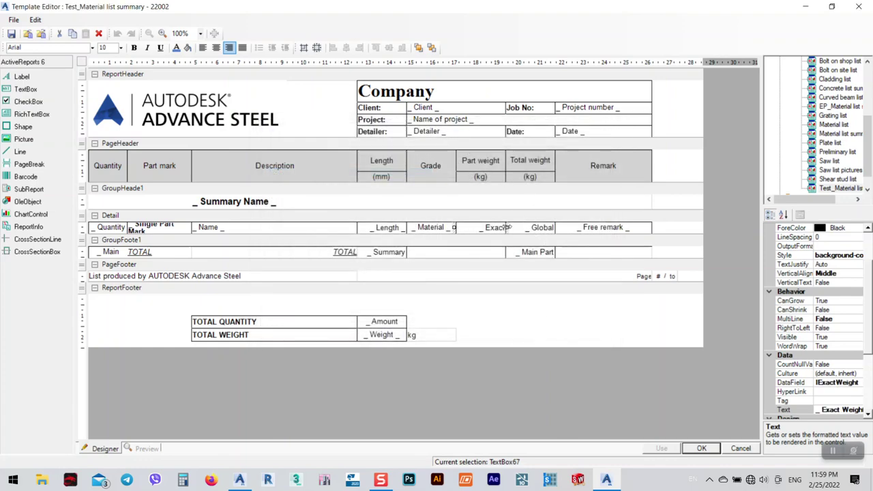
Change the content of the Detail row's total weight field to Global Exact Weight.
left_click(534, 229)
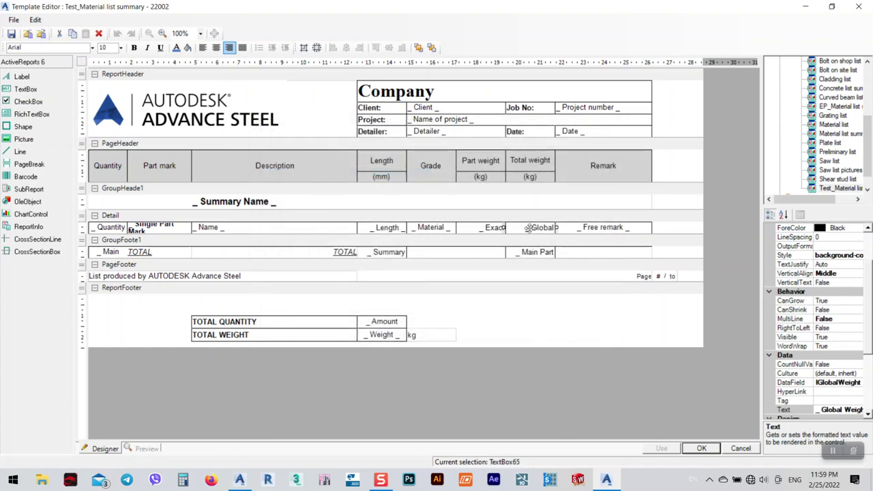
right_click(534, 228)
left_click(574, 347)
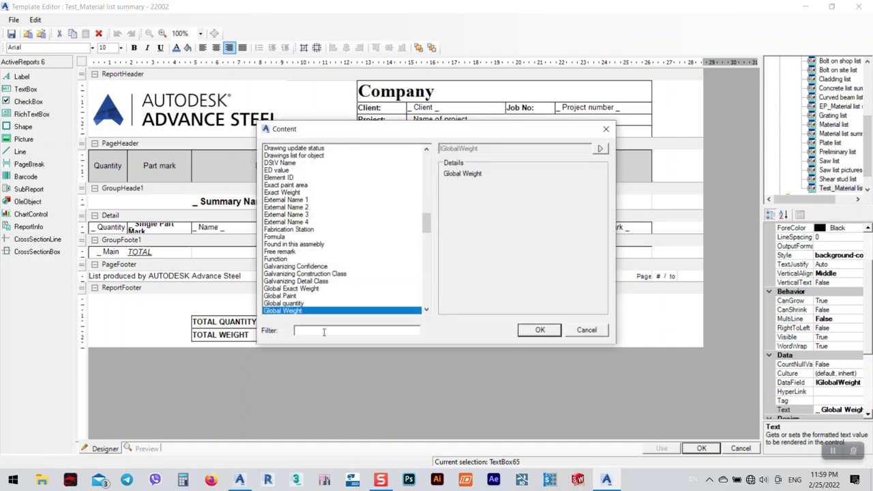
left_click(324, 333)
type("ex")
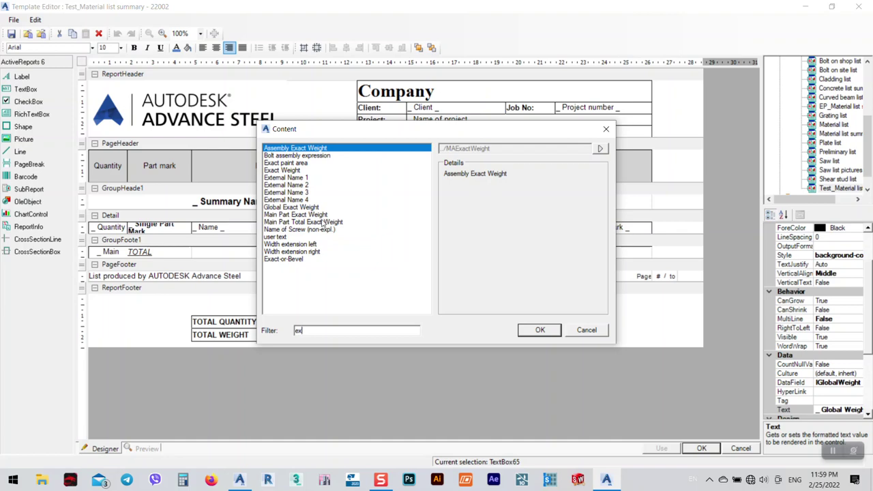
left_click(276, 208)
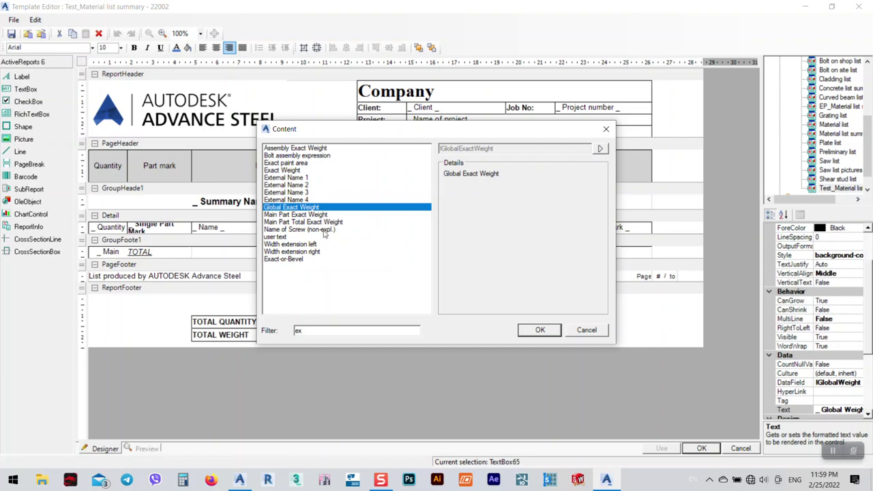
left_click(535, 330)
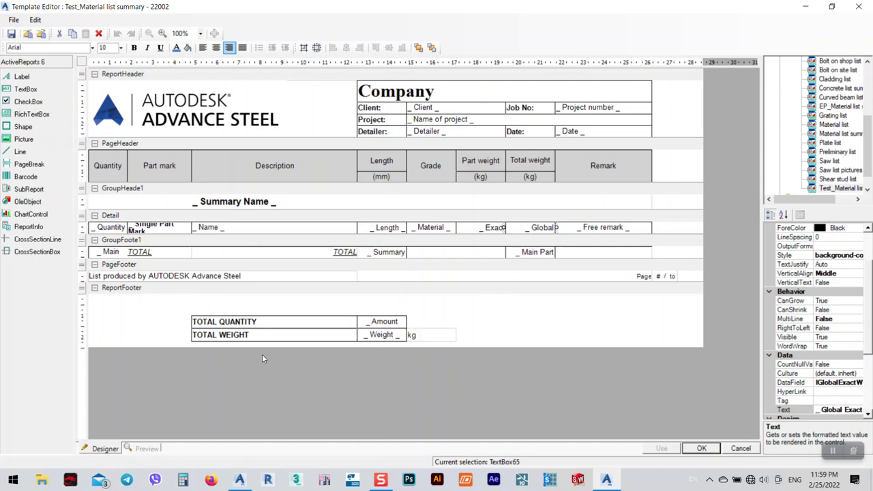
Change the content of the TOTAL WEIGHT field in the report footer to Exact Weight.
left_click(380, 334)
right_click(380, 334)
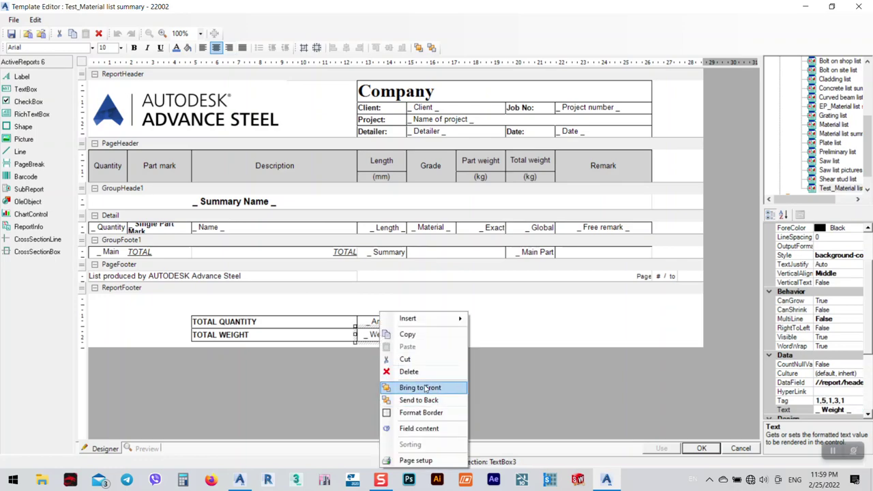
mouse_move(455, 327)
left_click(419, 429)
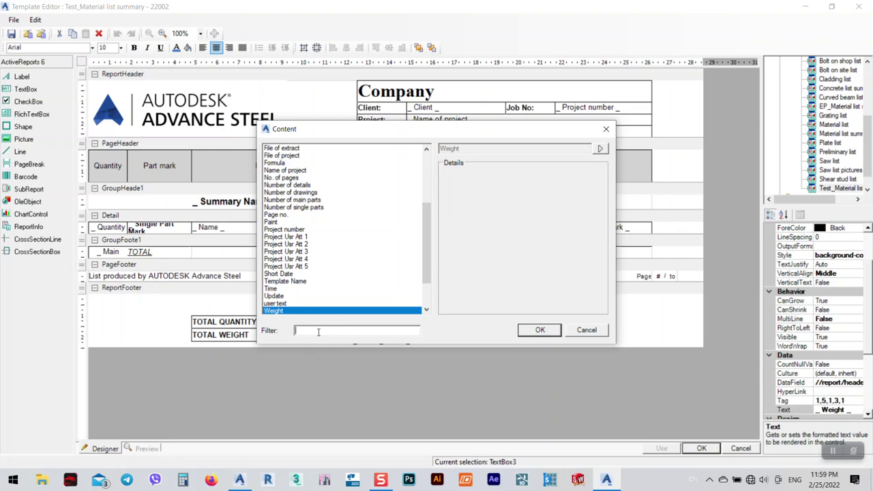
scroll(312, 278, "down", 2)
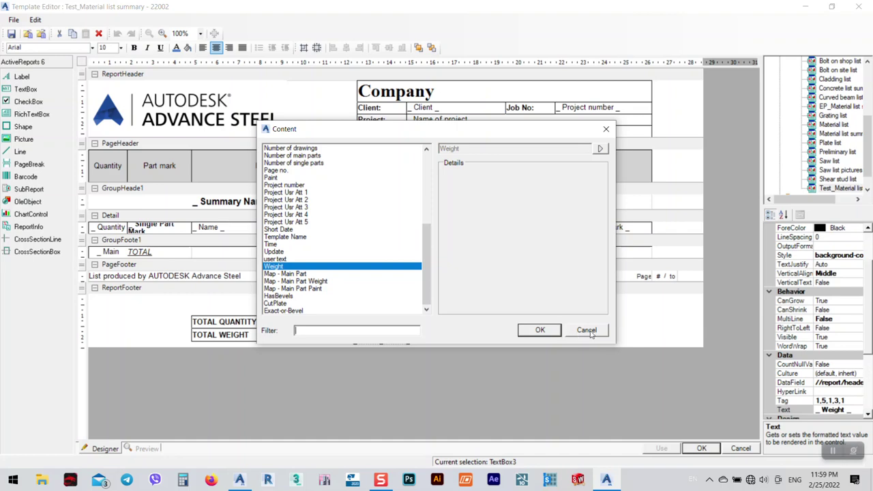
type("ex")
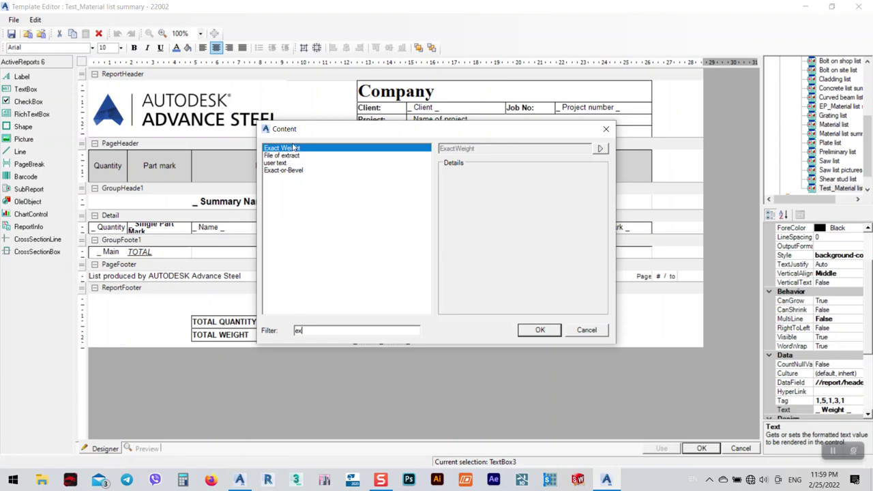
left_click(532, 330)
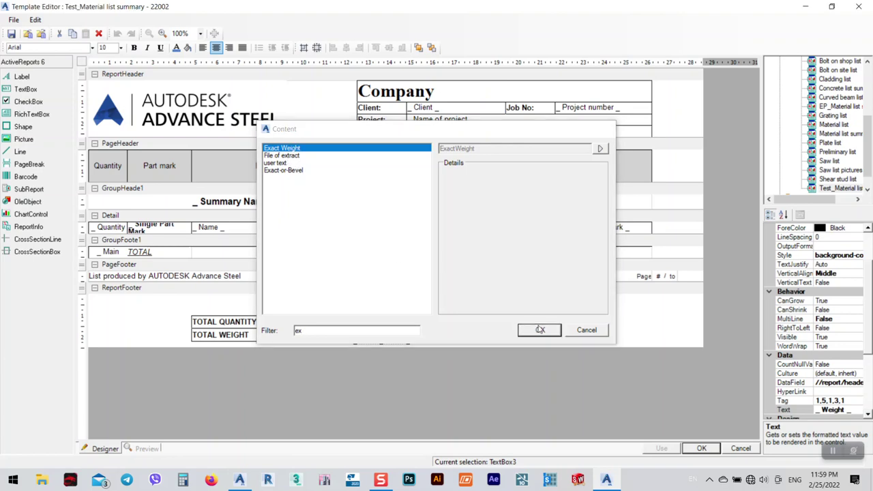
Clear the field selection, then close the template editor and save the Test_Material list summary template.
left_click(468, 366)
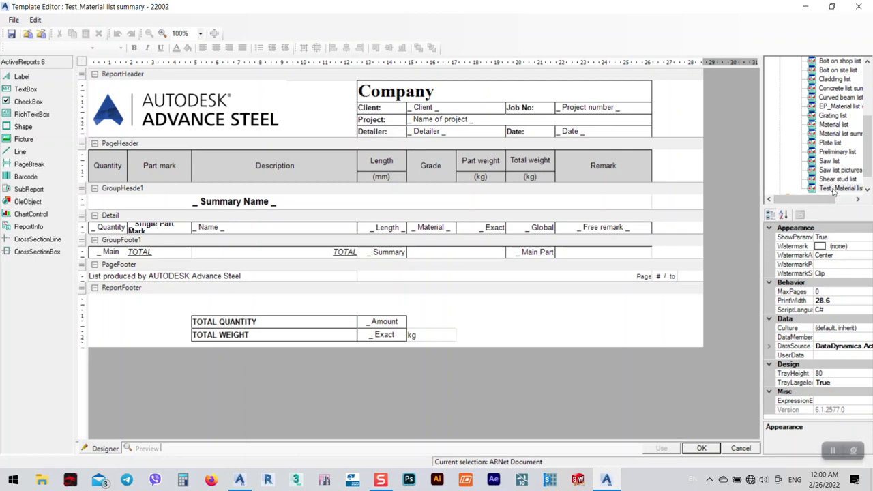
left_click(703, 448)
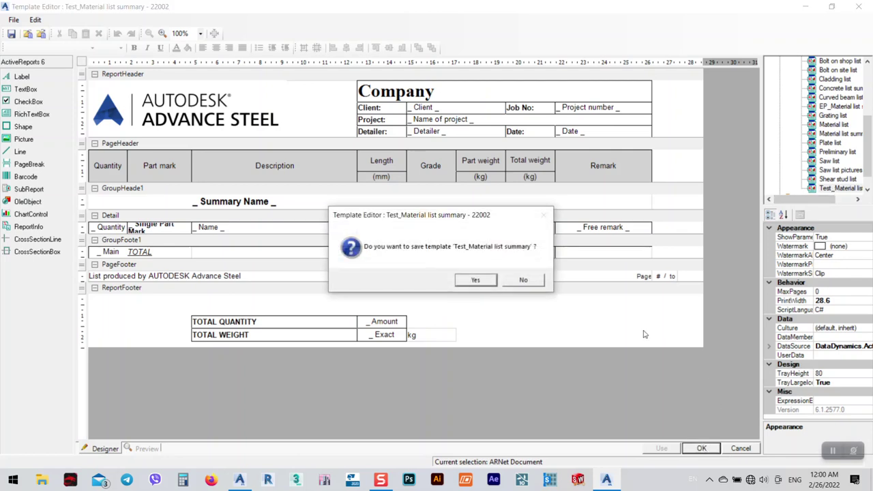
left_click(463, 282)
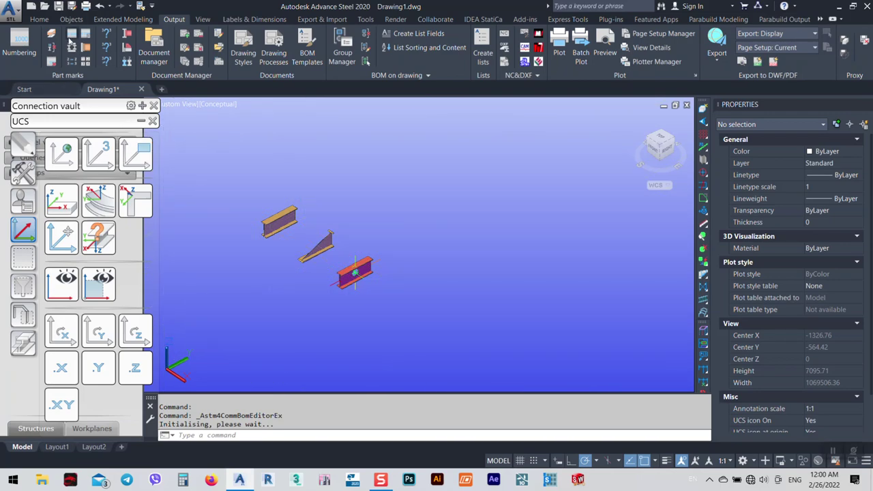
left_click(58, 5)
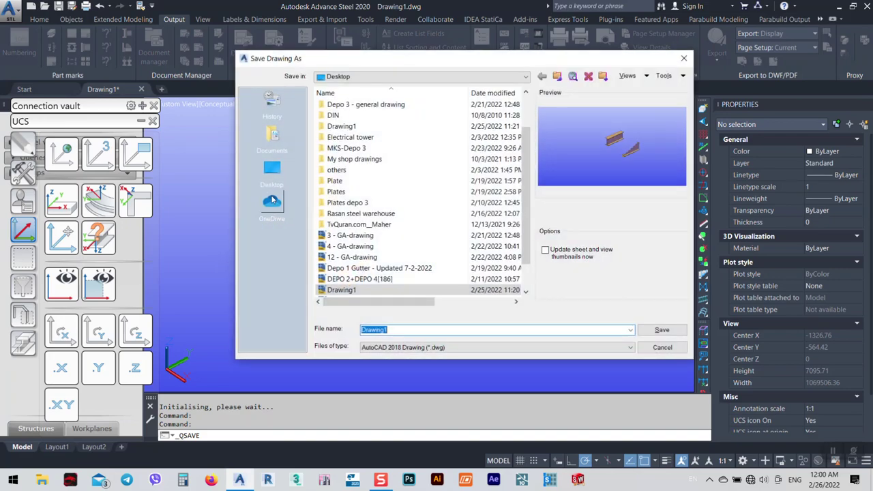
left_click(271, 168)
left_click(682, 330)
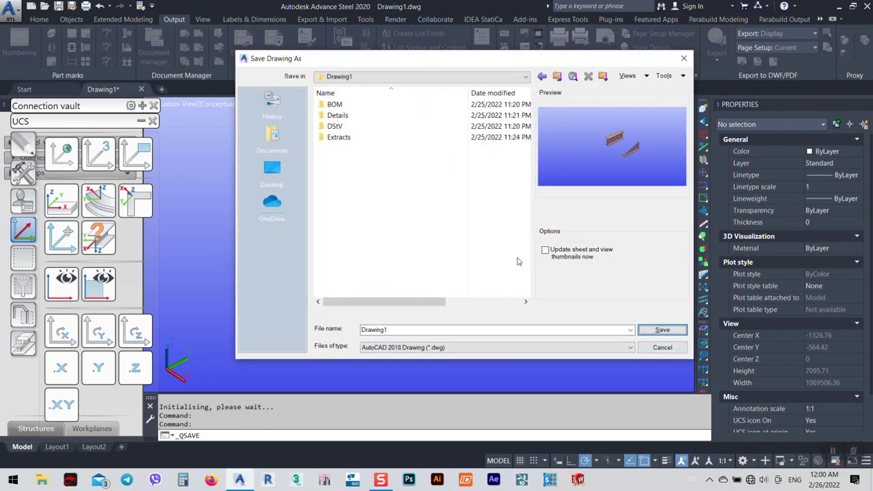
left_click(657, 349)
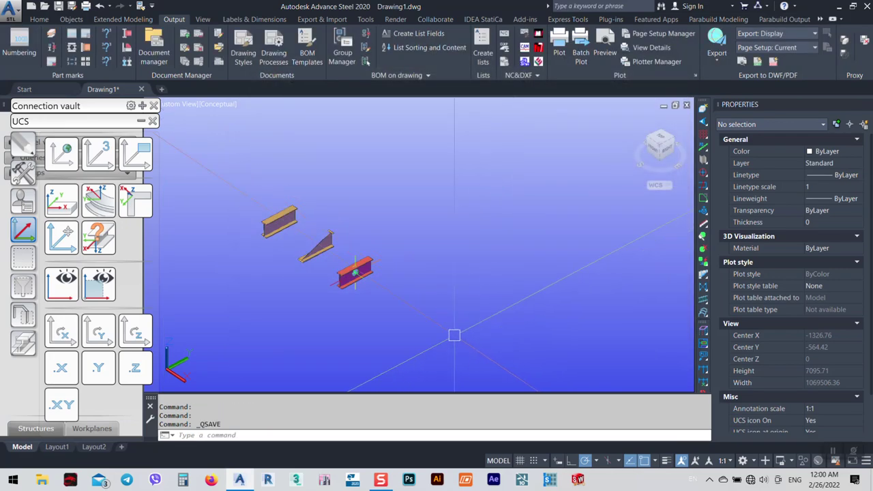
Save the drawing to the Desktop as Drawing12 and exit the program.
left_click(59, 6)
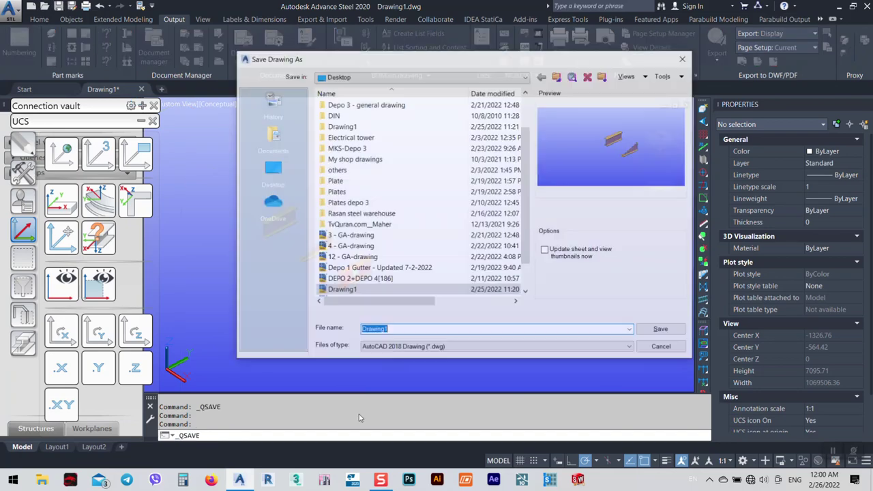
left_click(395, 330)
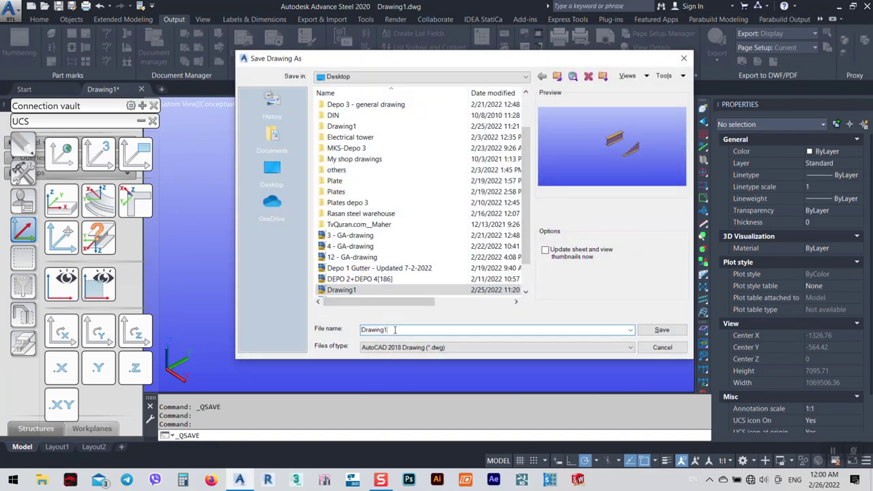
left_click(662, 329)
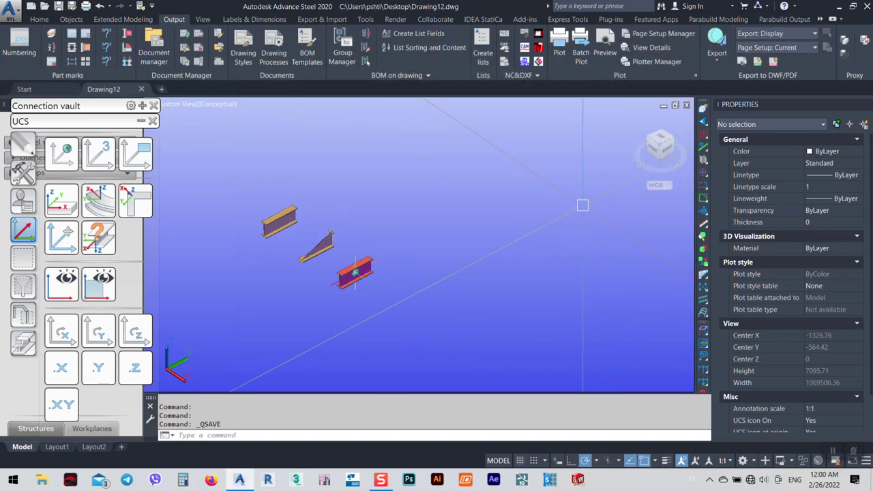
left_click(868, 6)
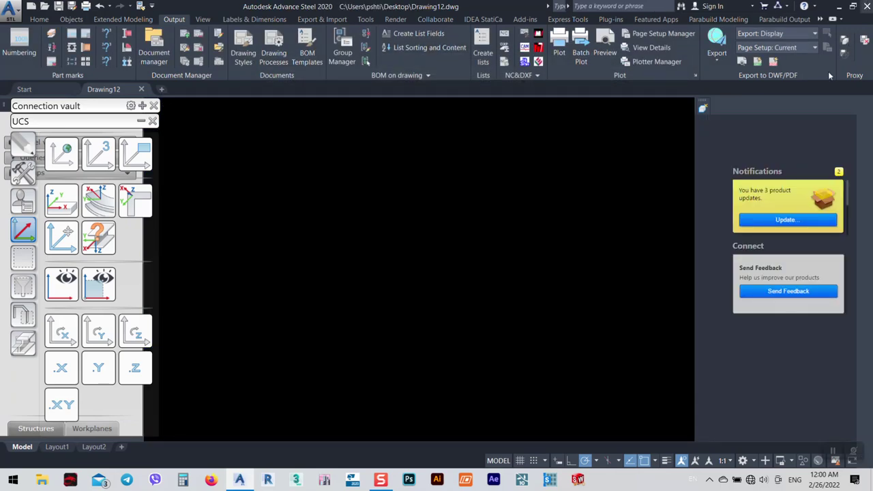
Restart Advance Steel and reopen Drawing12 from the recent documents.
left_click(241, 481)
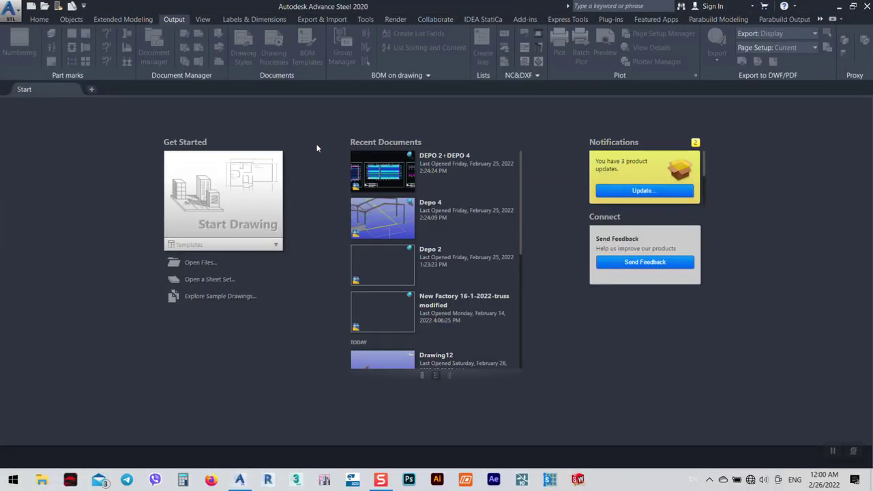
scroll(400, 314, "down", 2)
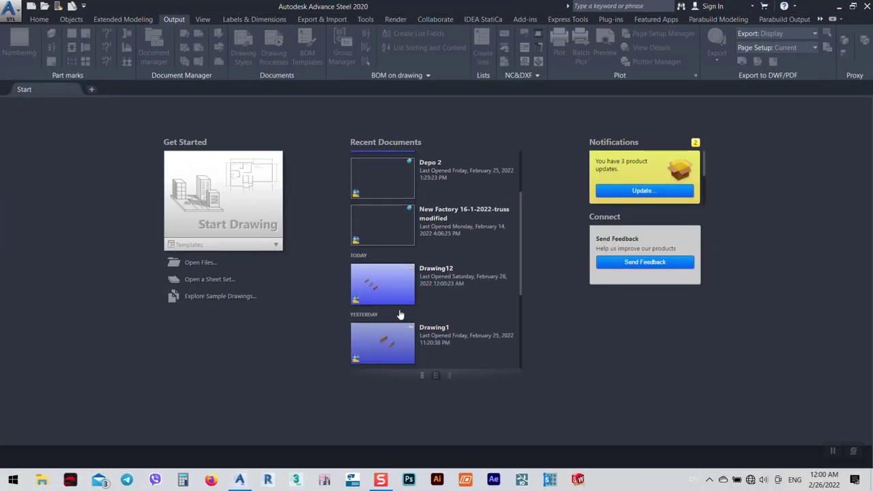
left_click(380, 269)
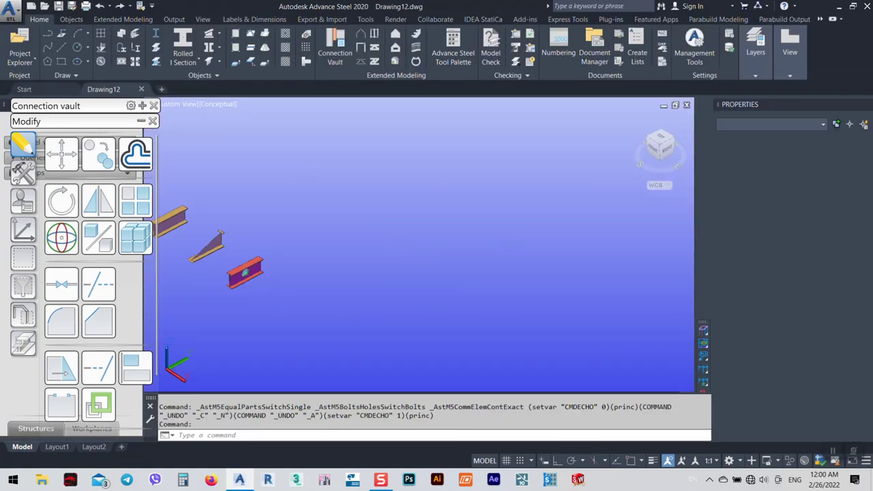
Select all three beams and generate a part list from them with the Test_Material list summary template.
middle_click_drag(161, 208, 365, 252)
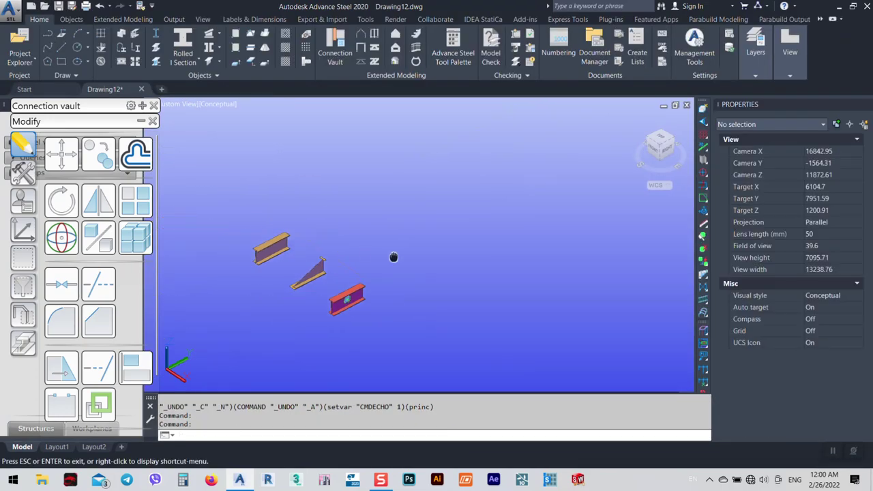
left_click(487, 379)
left_click(308, 218)
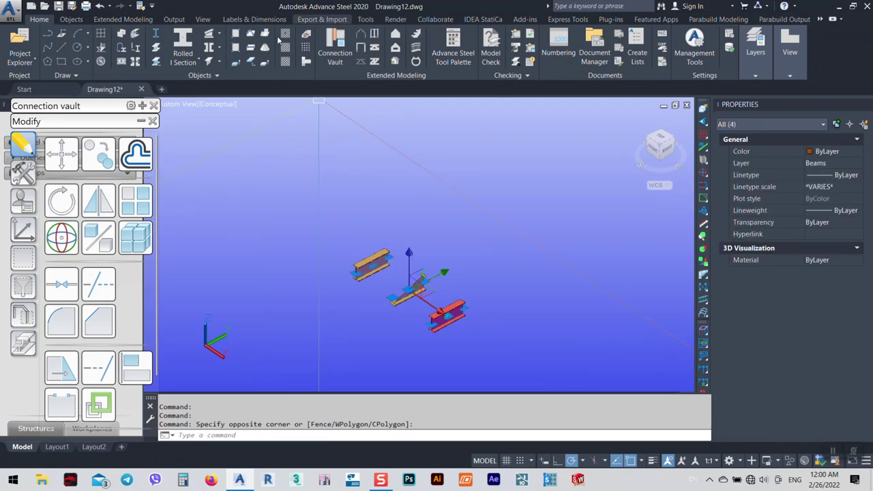
left_click(175, 19)
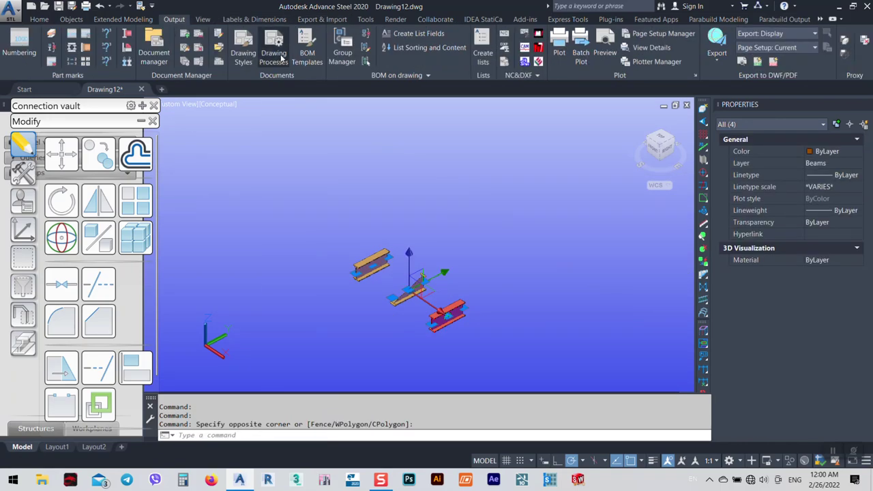
left_click(306, 50)
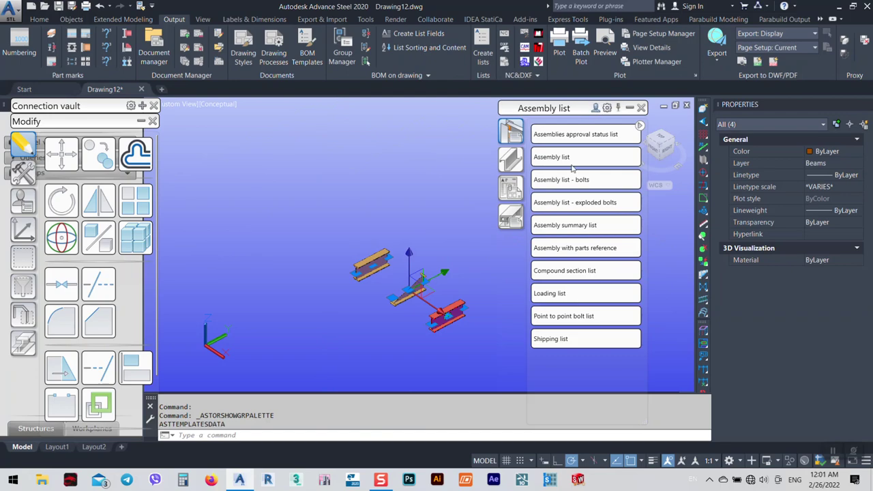
left_click(510, 220)
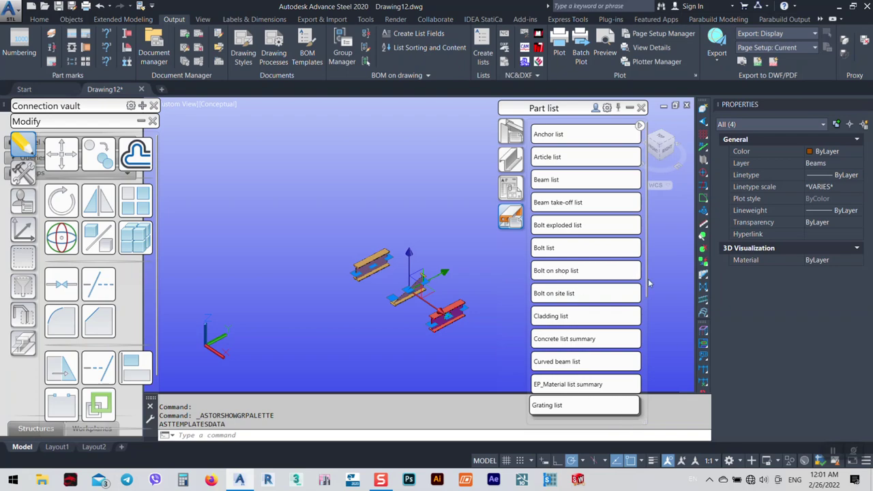
scroll(641, 320, "down", 3)
scroll(580, 368, "down", 5)
left_click(554, 404)
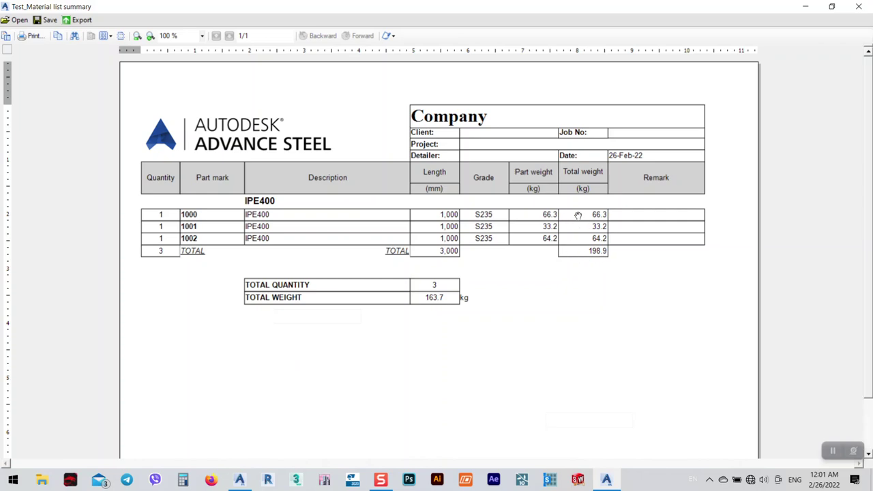
Add the three part weights 66.3 + 33.2 + 64.2 in Calculator to check the report's total weight, then close Calculator.
left_click(183, 479)
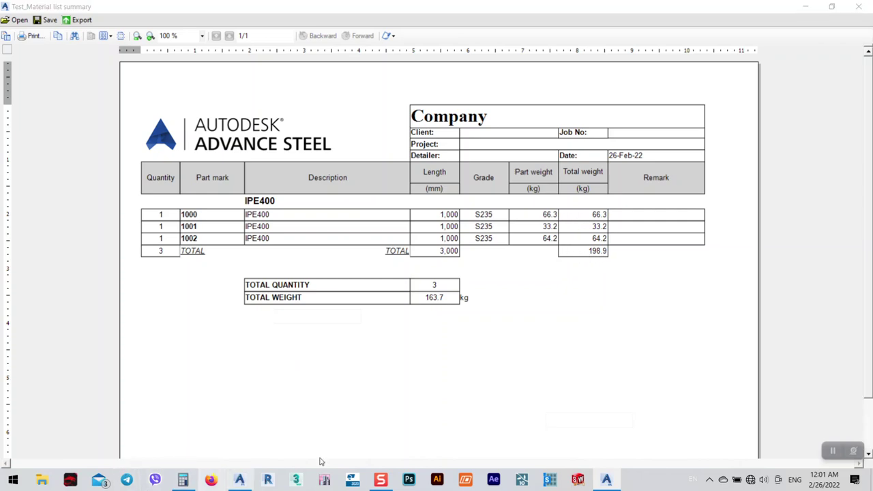
left_click_drag(142, 190, 270, 91)
type("663")
key("BackSpace")
type(".3 + 33.2 + ")
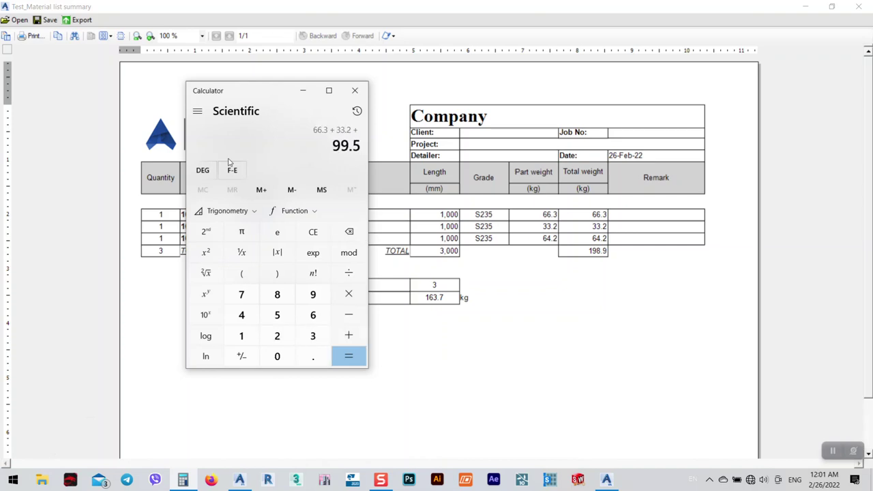
type("64")
type(".2")
key("Return")
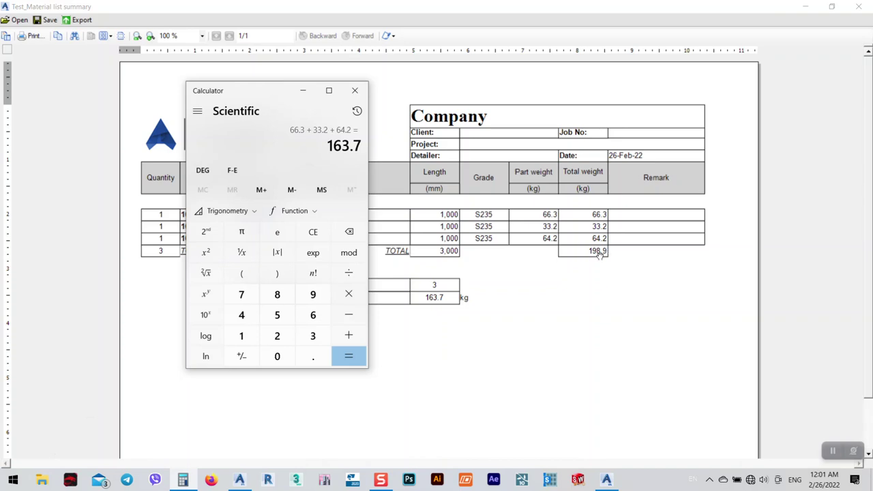
left_click(354, 90)
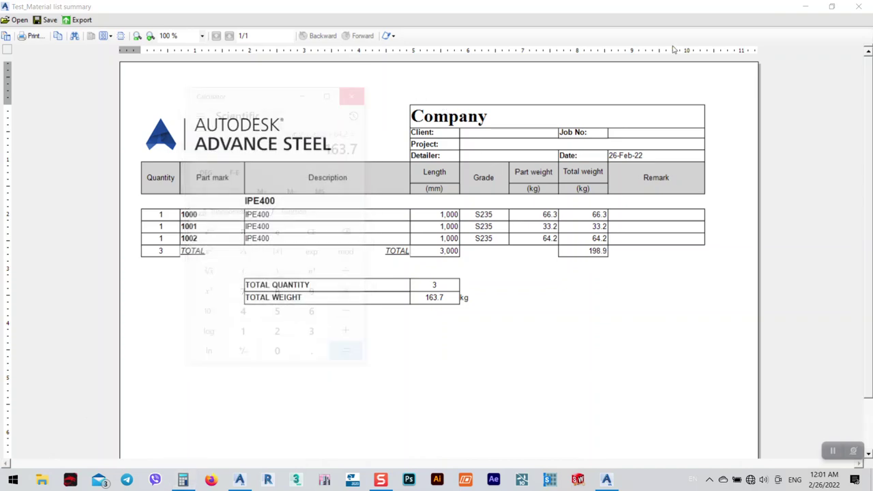
Close the Test_Material list summary report without saving it and return to the beams in the model.
left_click(861, 6)
left_click(463, 280)
left_click(478, 259)
middle_click_drag(332, 213, 229, 186)
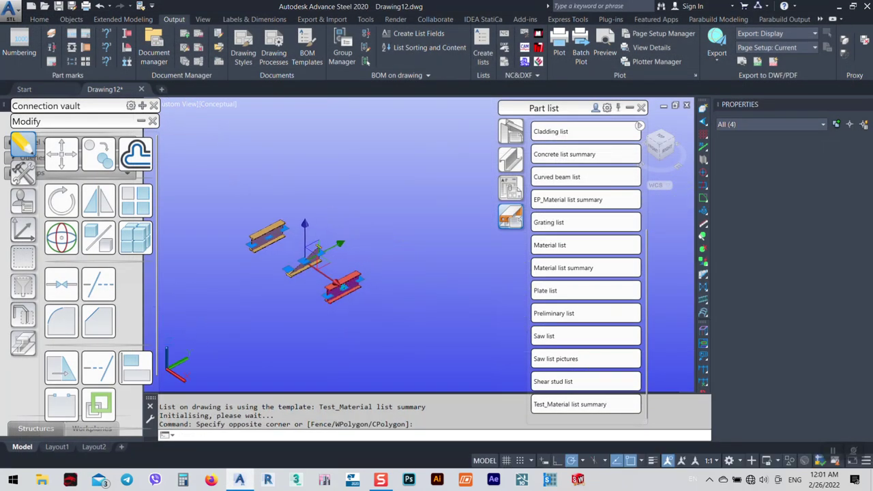
left_click(312, 320)
type("co")
left_click(321, 339)
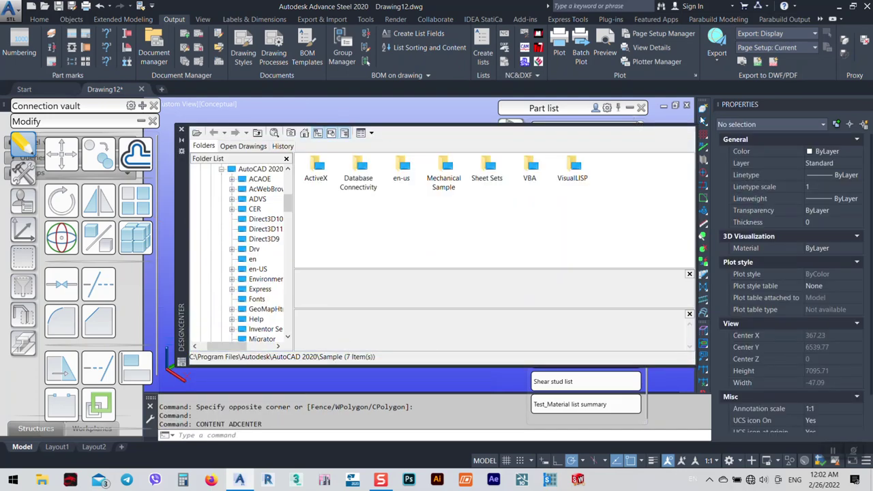
left_click(180, 129)
Select the three beams with the Copy command and place one duplicate set beside the originals.
left_click(497, 109)
left_click(161, 389)
type("co")
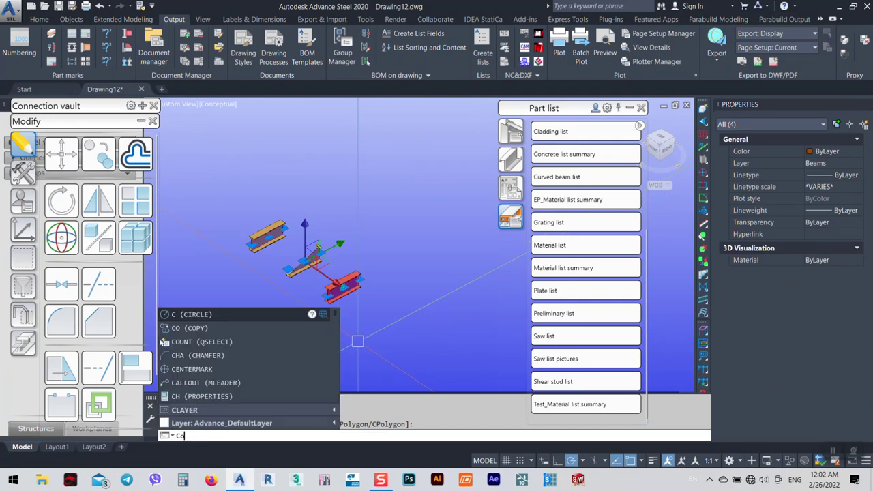
key("Return")
left_click(268, 355)
left_click(348, 315)
key("Escape")
Select all six beams and generate a new report with the Test_Material list summary template.
left_click(441, 335)
left_click(245, 102)
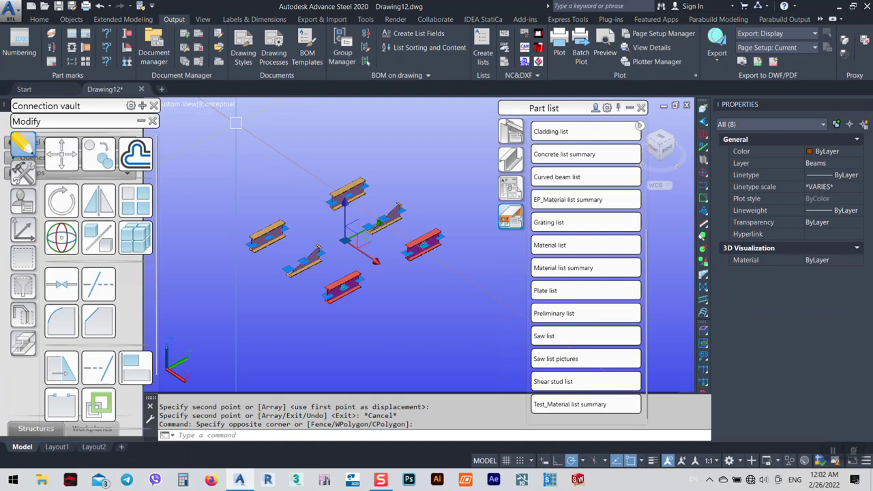
left_click(316, 52)
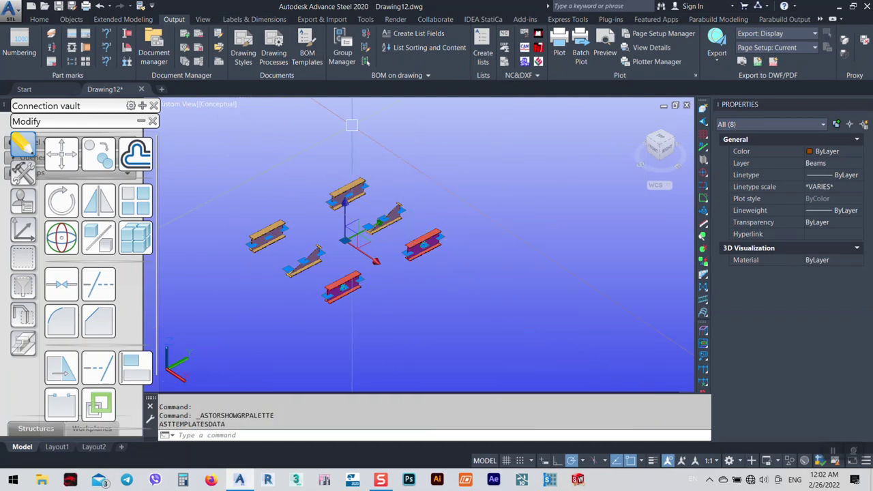
left_click(579, 404)
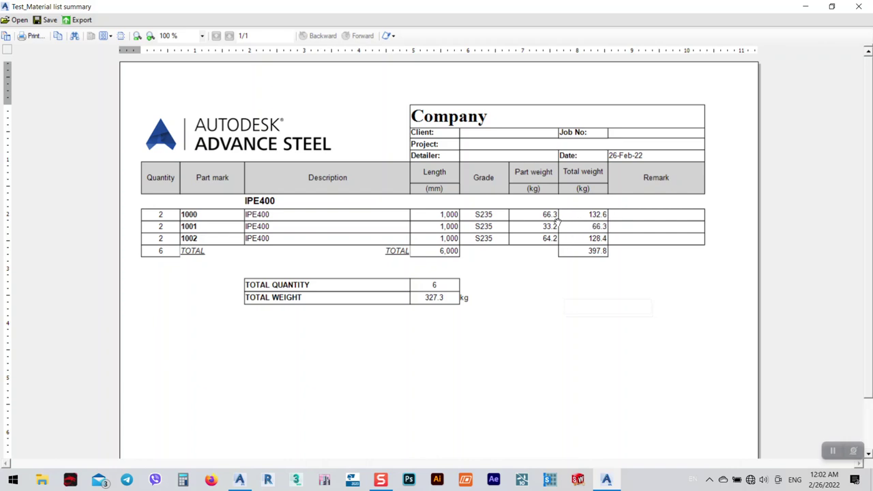
Check the report's row weights in Calculator by multiplying 66.3 by 2 and 33.2 by 2.
left_click(183, 480)
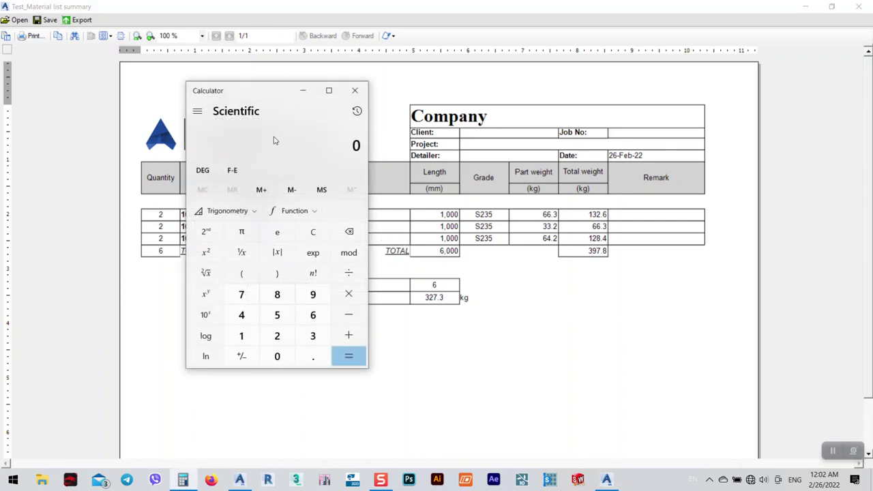
type("66.")
type("3")
type("*")
type("2")
key("Return")
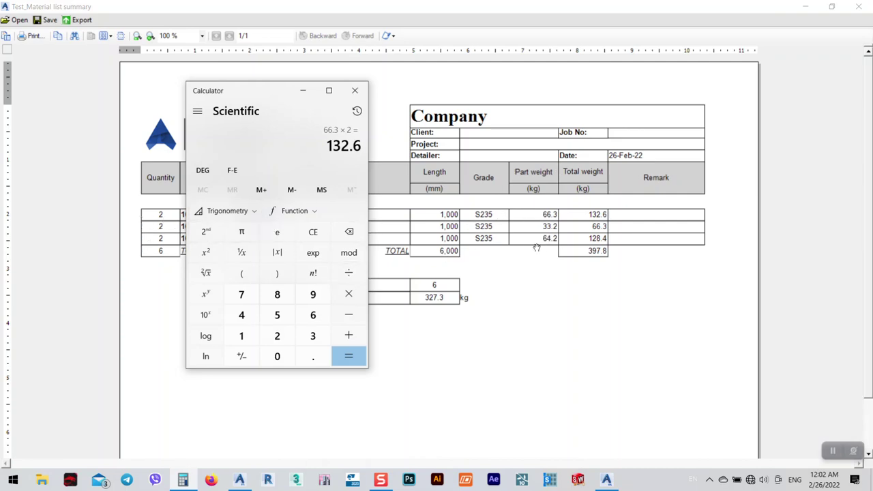
type("33.2*2")
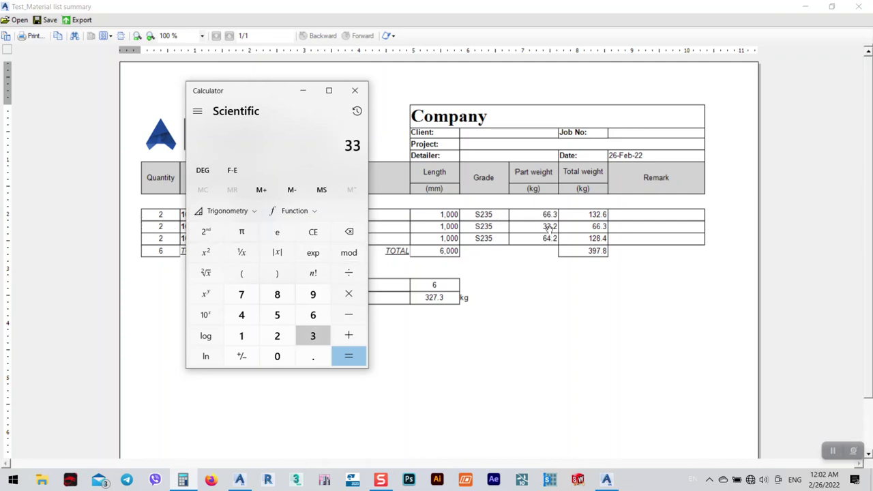
key("Return")
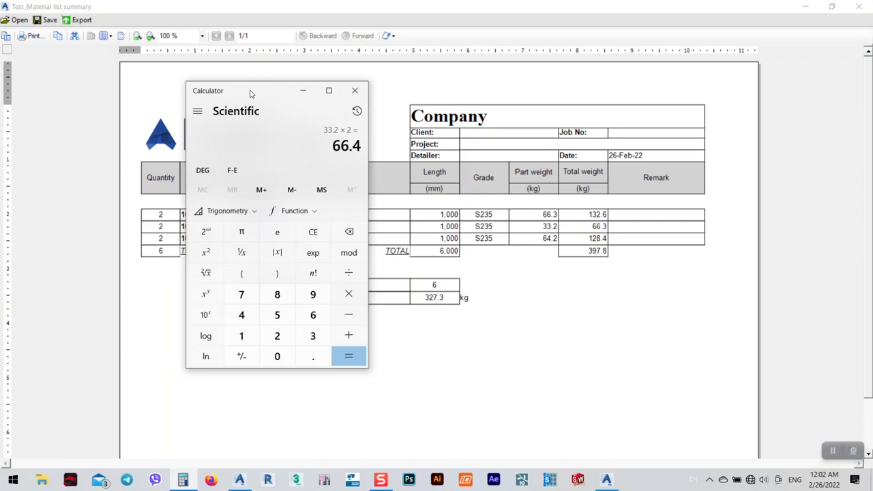
Subtract the TOTAL WEIGHT of 327.3 from the group total of 397.8 in Calculator, then close Calculator.
left_click_drag(253, 92, 236, 87)
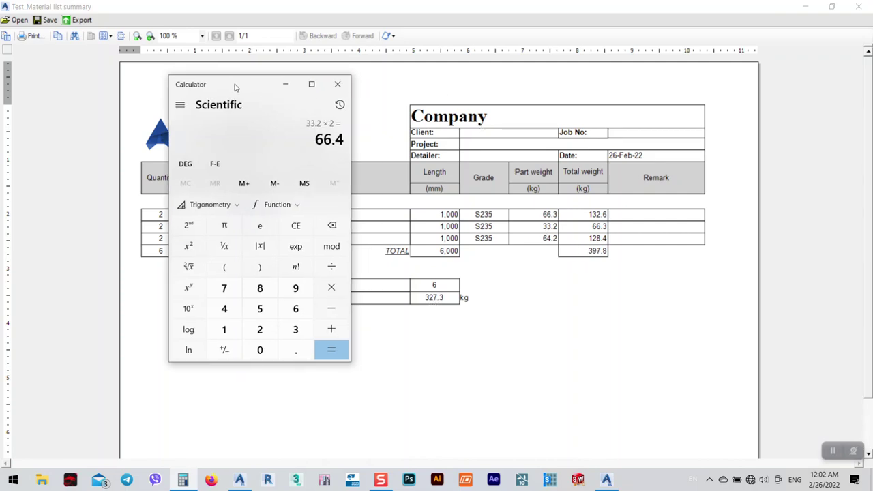
key("Escape")
type("397.8")
key("minus")
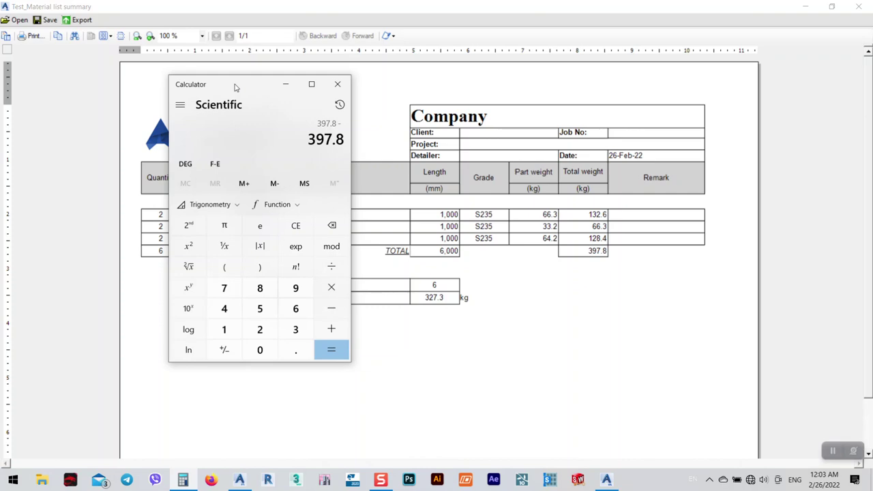
type("327.3")
key("Return")
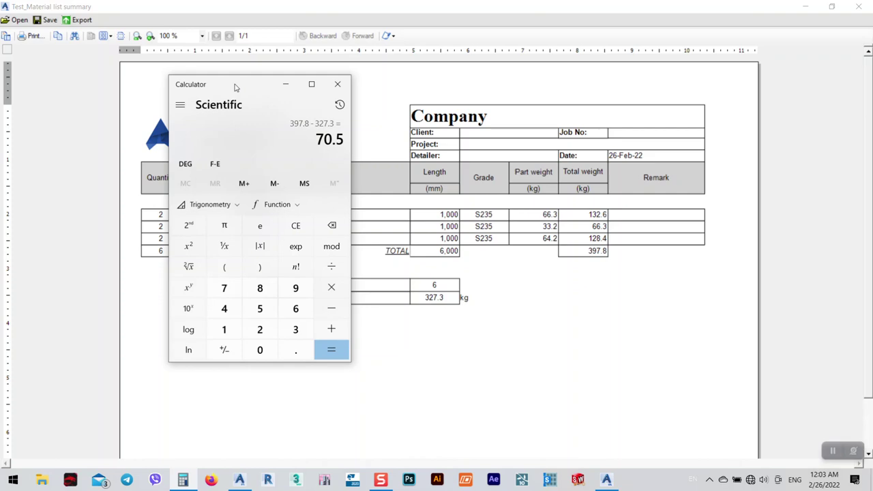
left_click(337, 84)
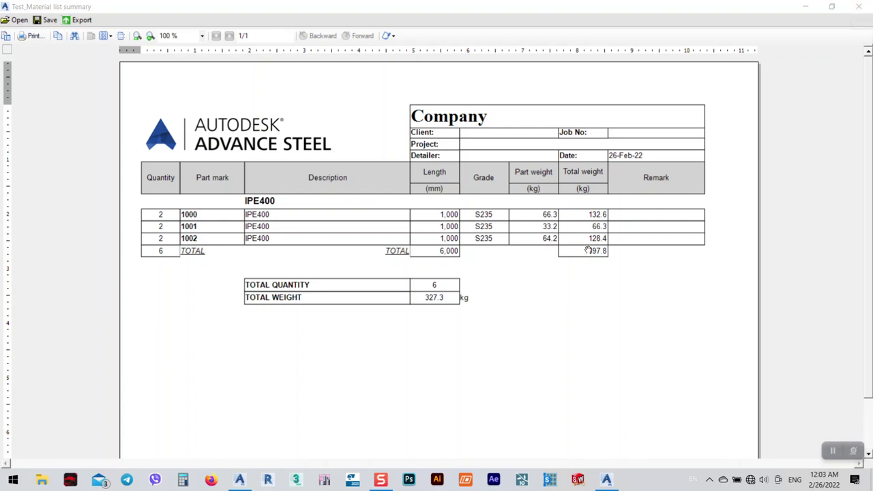
Close the report without saving it and open the Test_Material list summary template in the template editor.
left_click(859, 7)
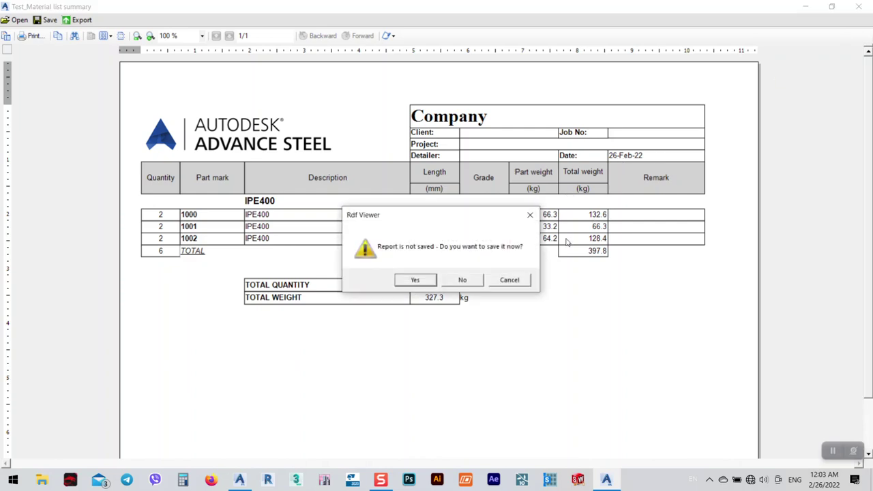
left_click(480, 280)
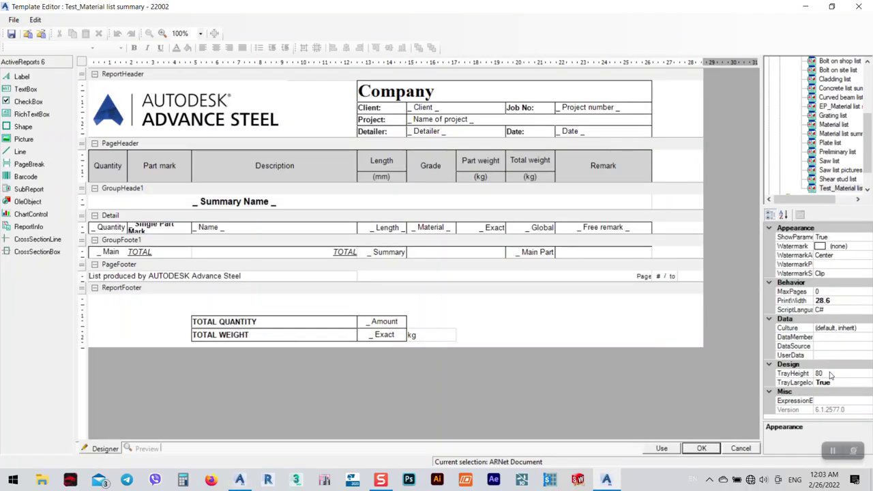
left_click(825, 108)
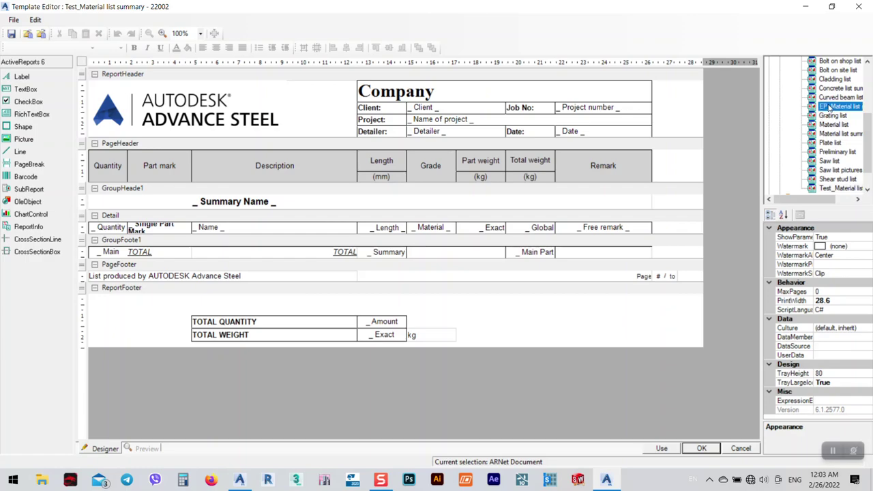
left_click(837, 189)
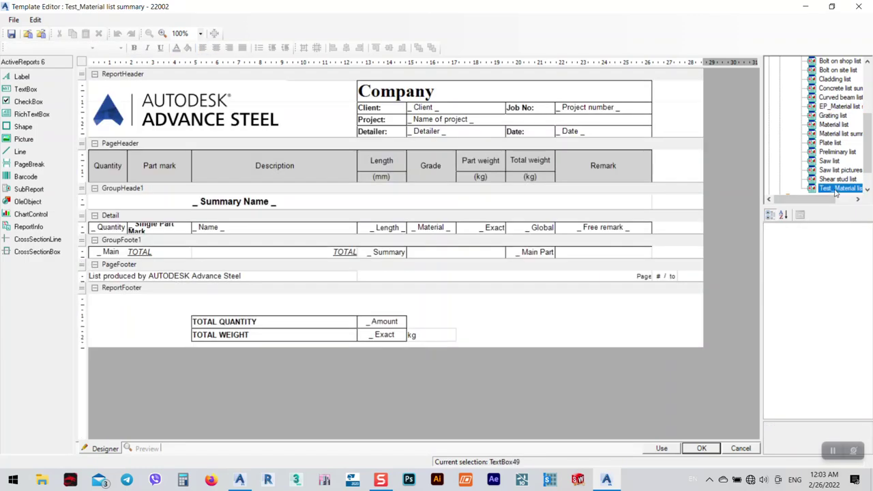
Change the content of the total weight field in the group footer to Main Part Exact Weight.
left_click(534, 252)
right_click(534, 252)
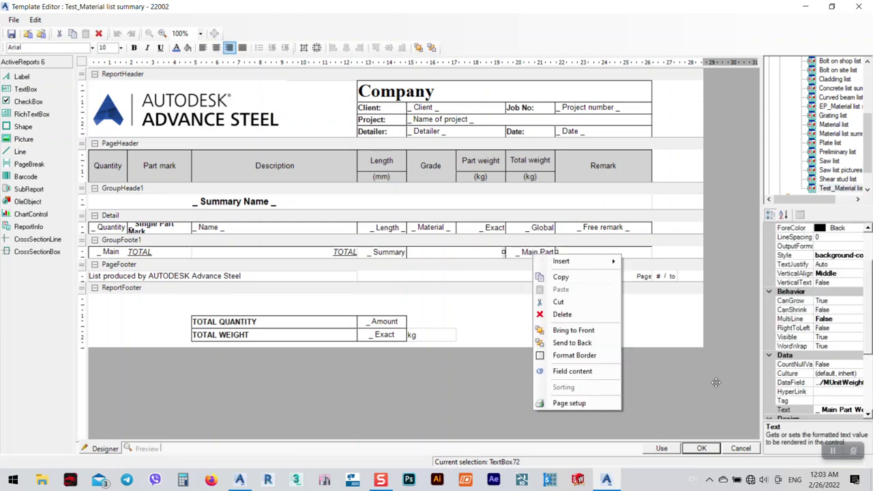
left_click(581, 250)
left_click(529, 251)
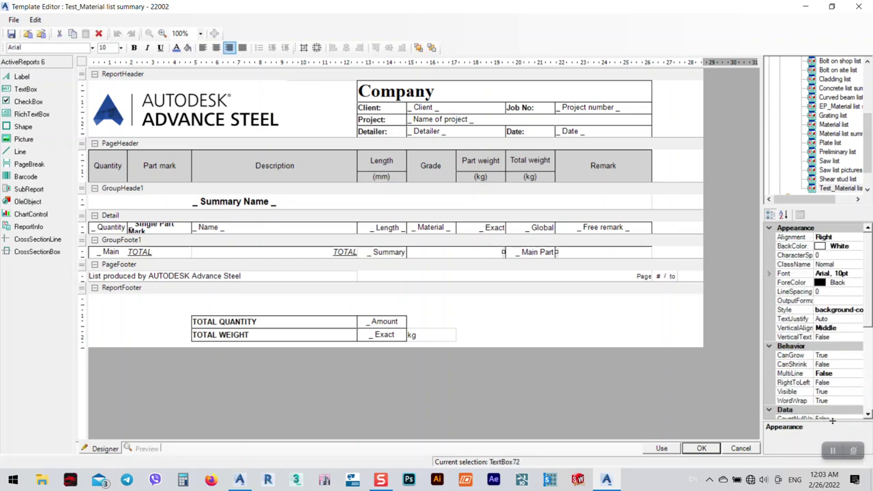
scroll(847, 355, "down", 3)
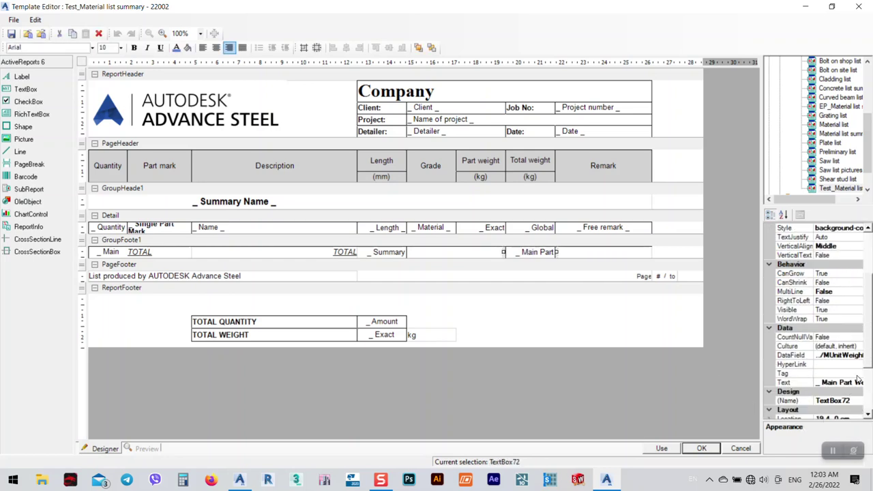
right_click(522, 252)
left_click(569, 372)
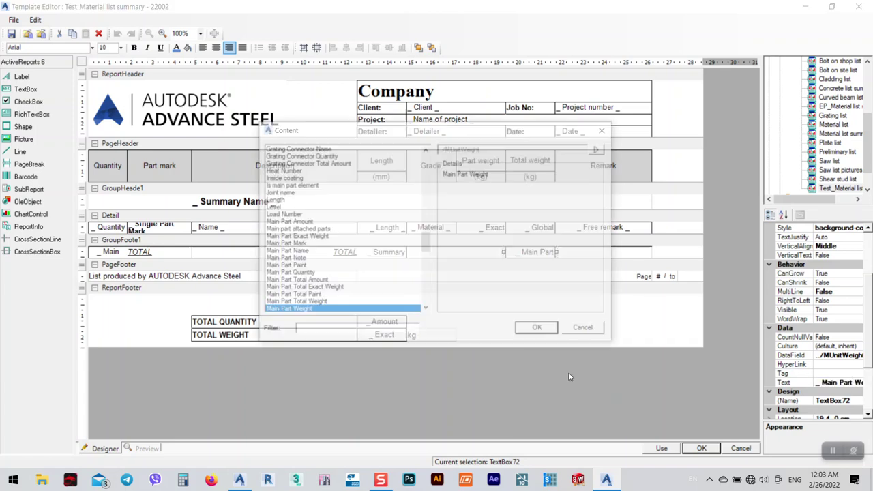
left_click(325, 333)
type("exac")
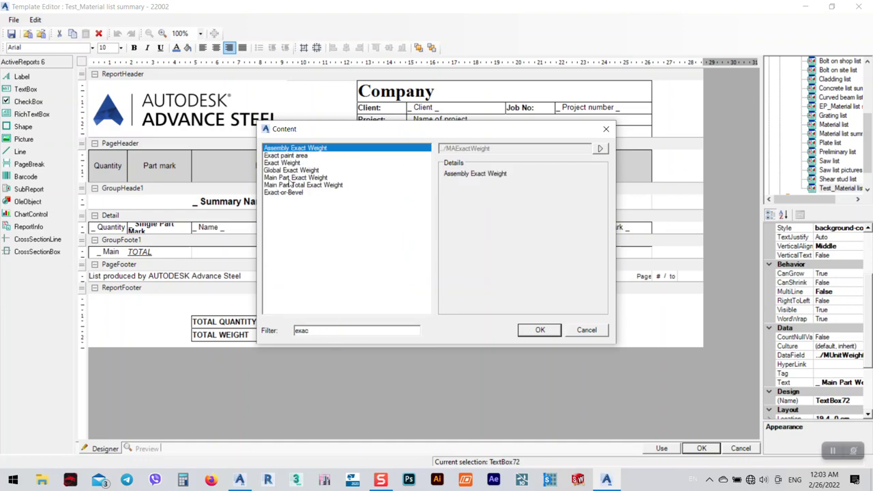
left_click(292, 177)
left_click(540, 330)
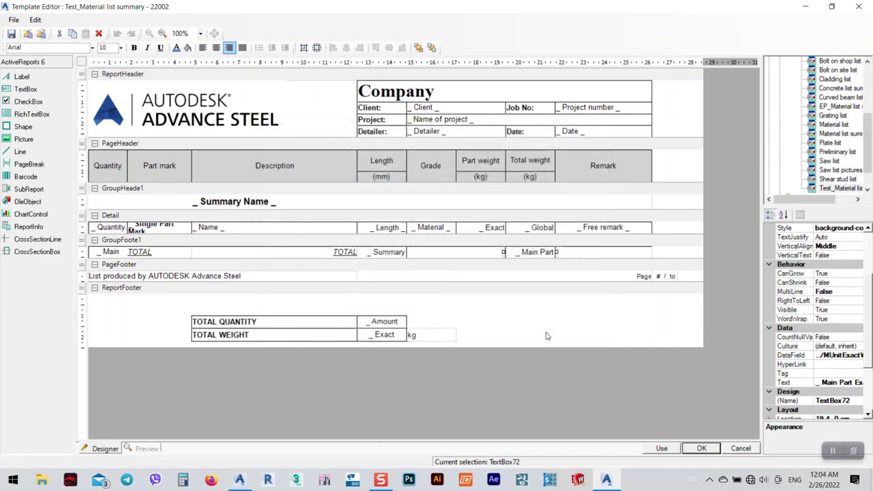
Apply the edited template, save Test_Material list summary, and return to the drawing.
left_click(662, 448)
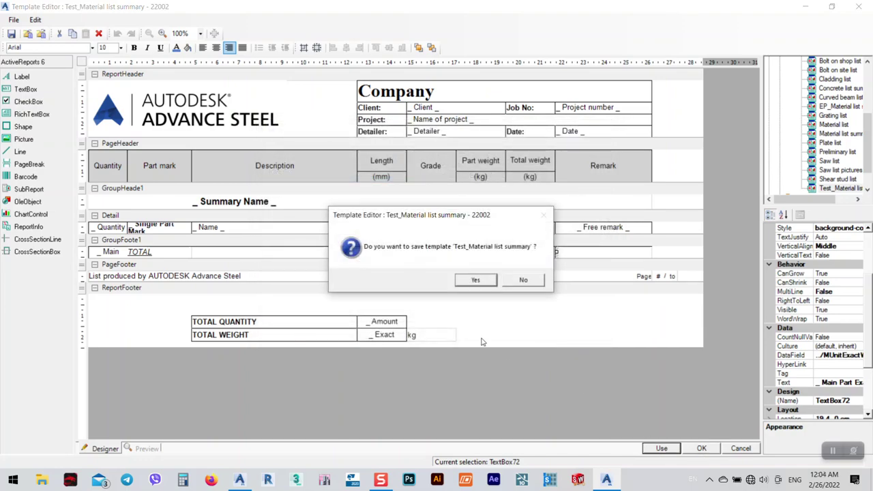
left_click(476, 281)
left_click(470, 275)
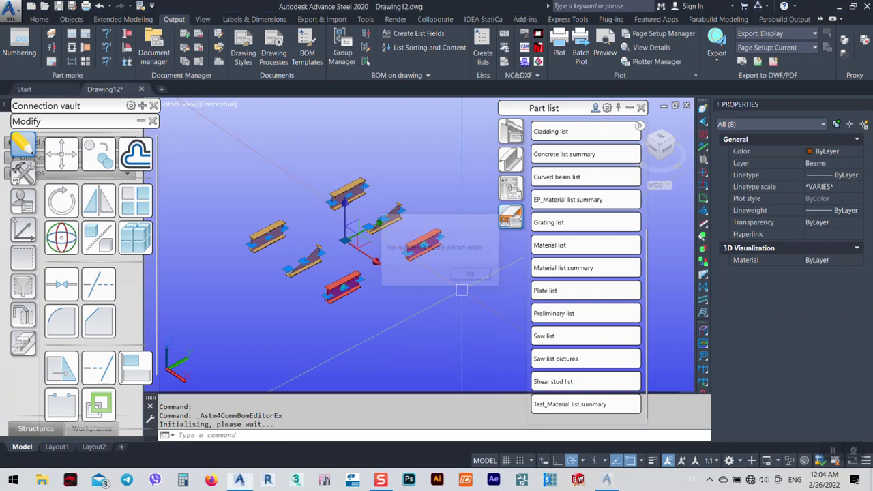
Clear the beam selection, save Drawing12, and close Advance Steel.
left_click(457, 370)
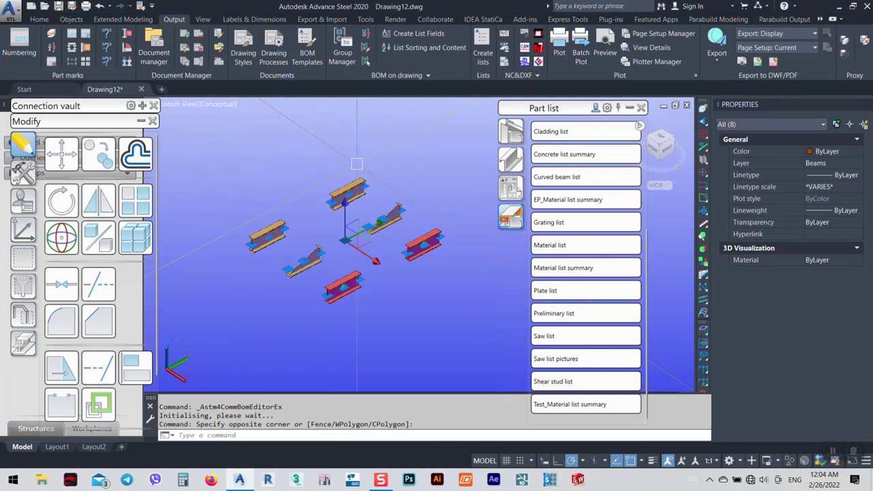
key("Escape")
left_click(58, 6)
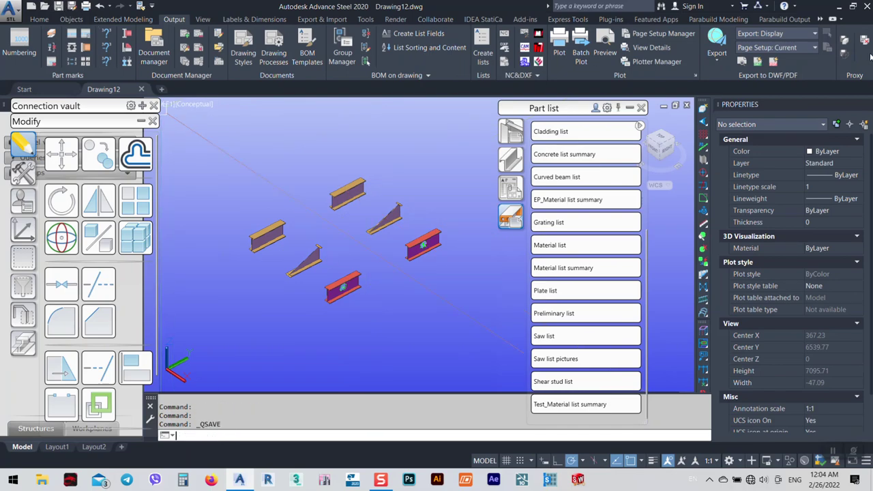
left_click(865, 7)
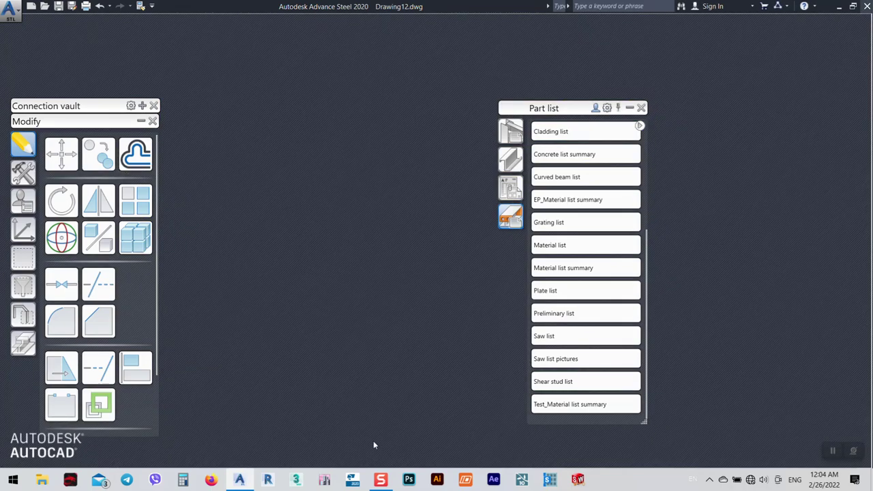
Restart Advance Steel and reopen Drawing12 from the recent documents.
left_click(240, 481)
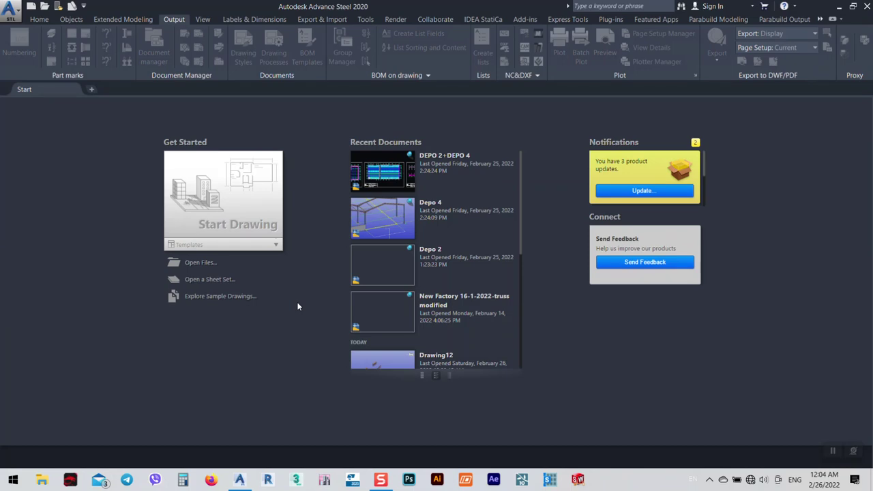
scroll(389, 331, "down", 1)
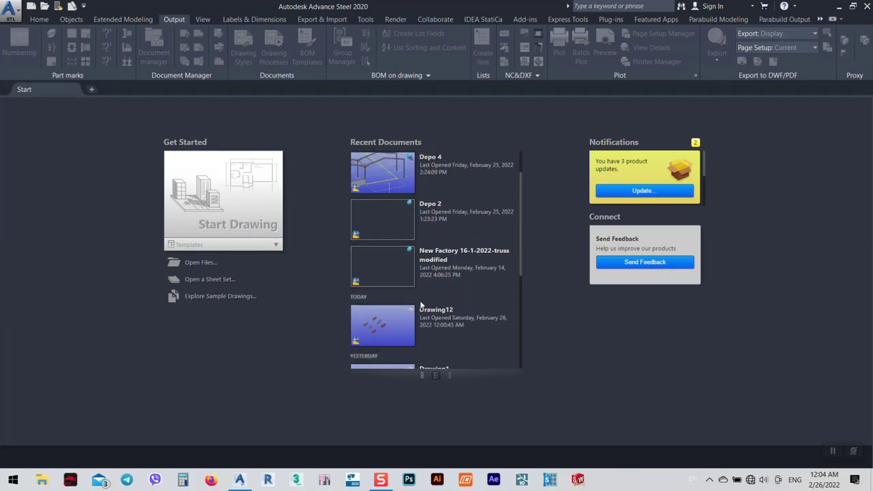
left_click(389, 329)
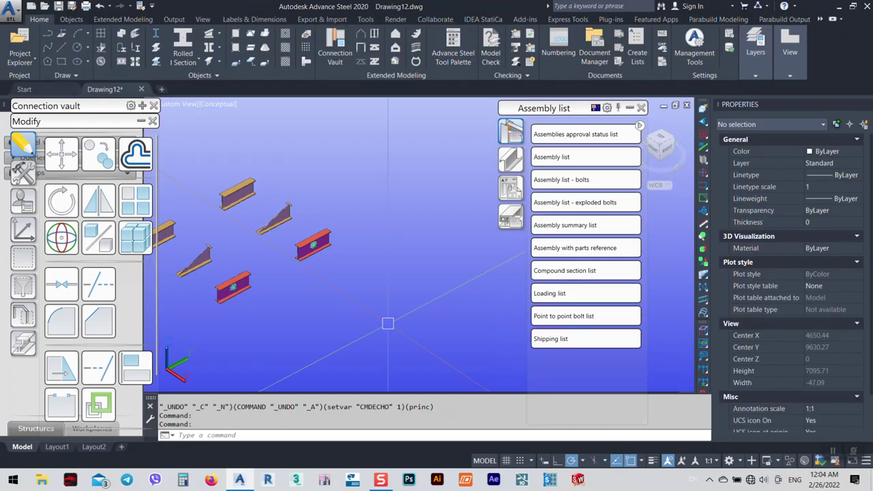
Generate the Test_Material list summary for all beams in the model to check its total weights, and close the report without saving it.
middle_click_drag(387, 324, 489, 286)
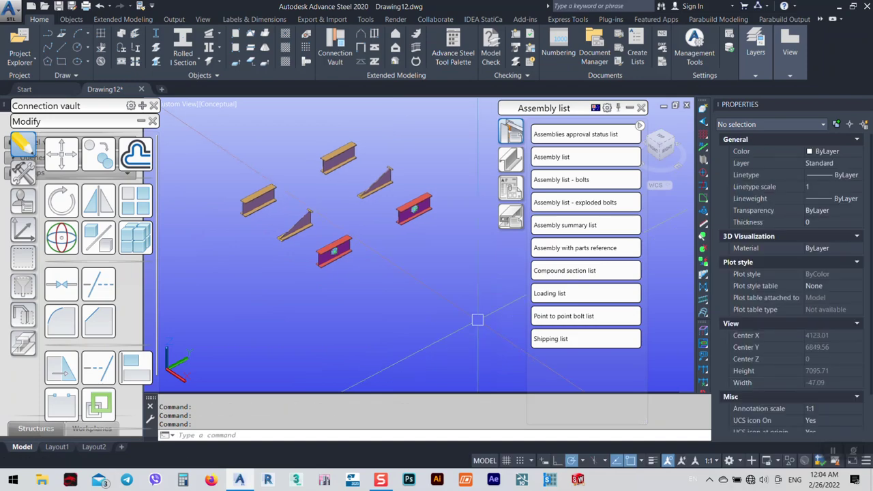
left_click(467, 297)
left_click(256, 139)
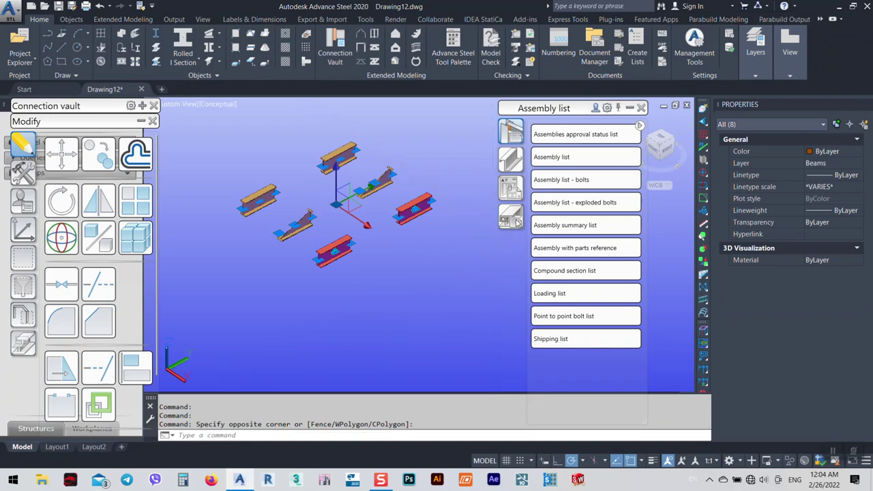
left_click(510, 217)
scroll(570, 322, "down", 2)
scroll(556, 387, "down", 2)
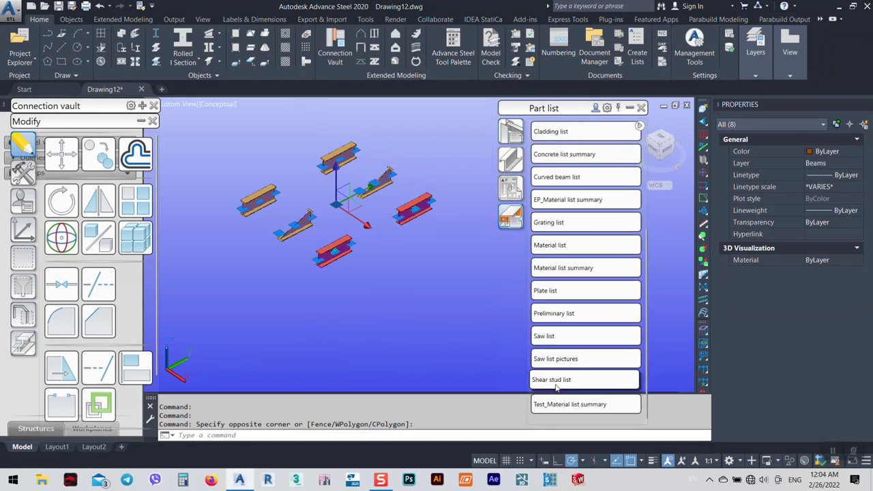
left_click(575, 407)
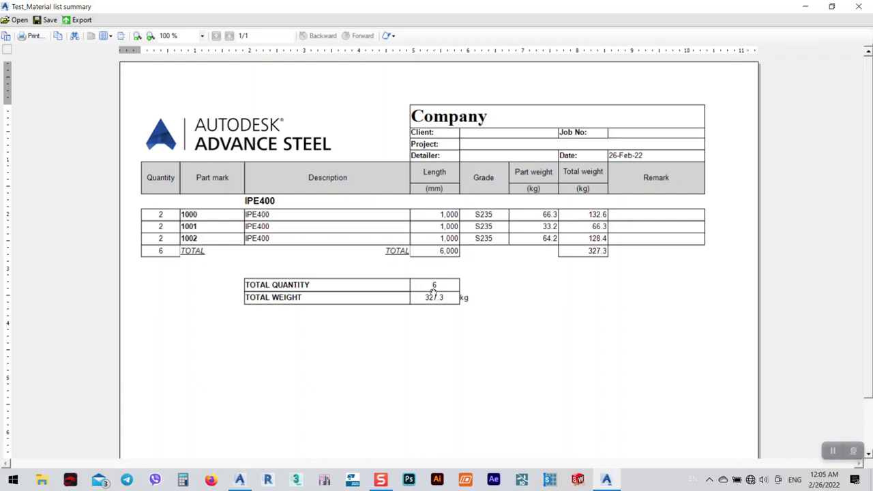
left_click(859, 7)
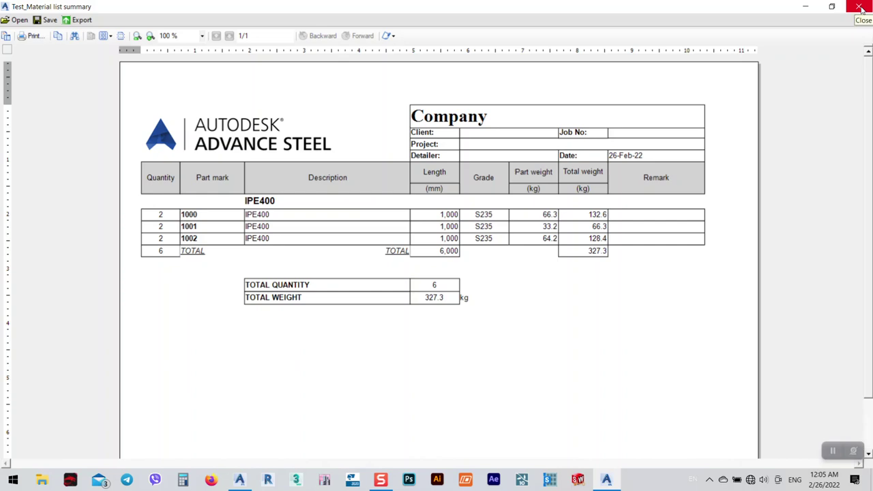
left_click(462, 280)
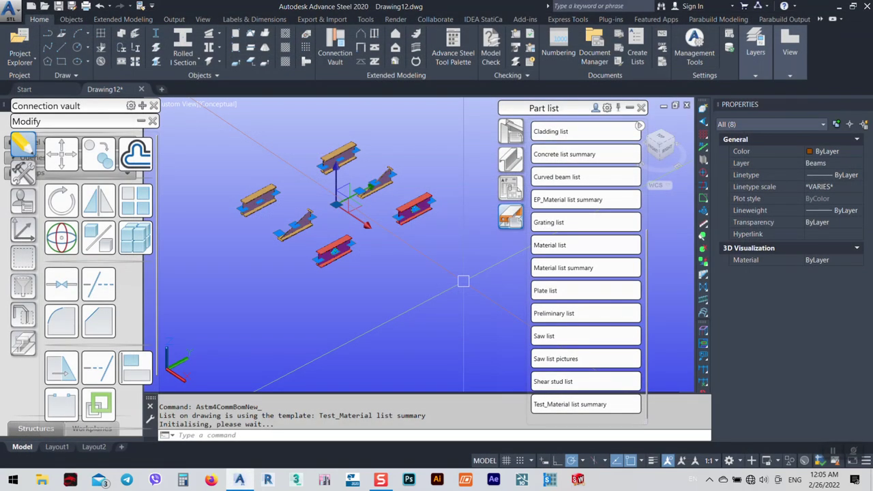